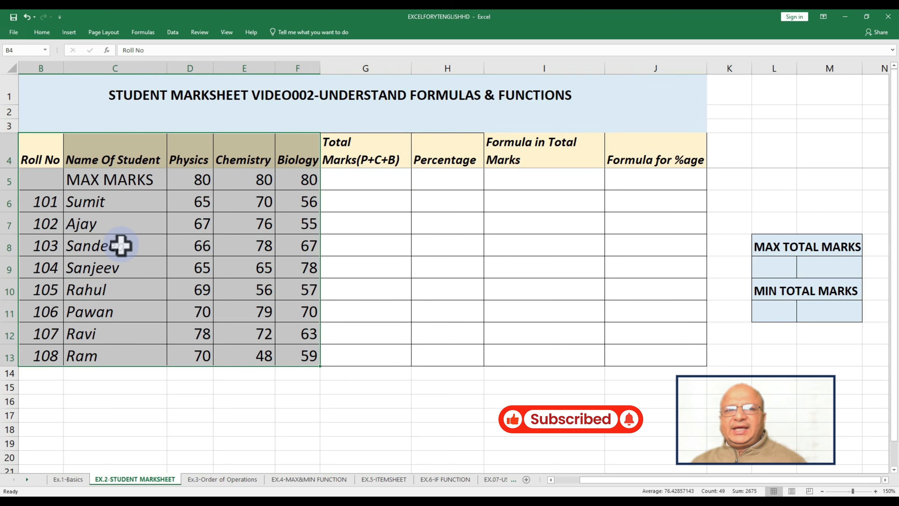
Enter a SUM formula in G5 that totals the maximum marks in D5:F5
drag(44, 183, 643, 183)
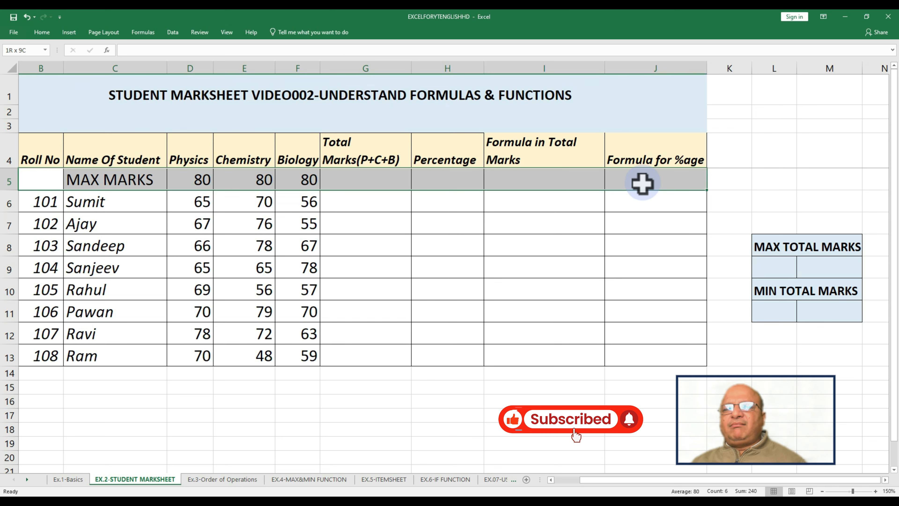
drag(372, 183, 375, 349)
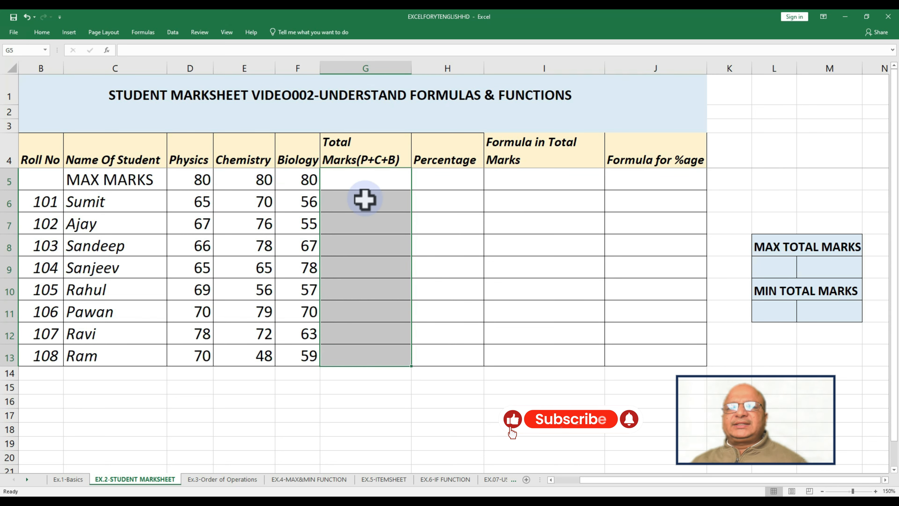
click(365, 184)
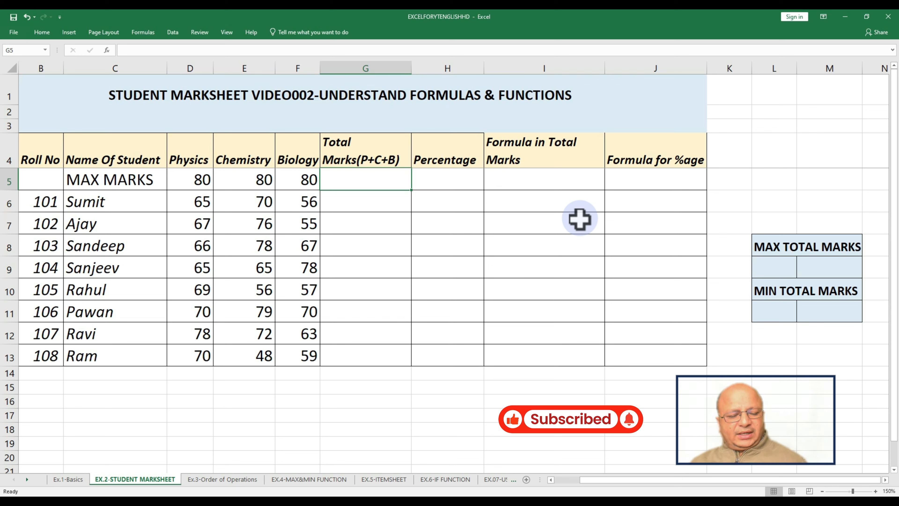
text(=)
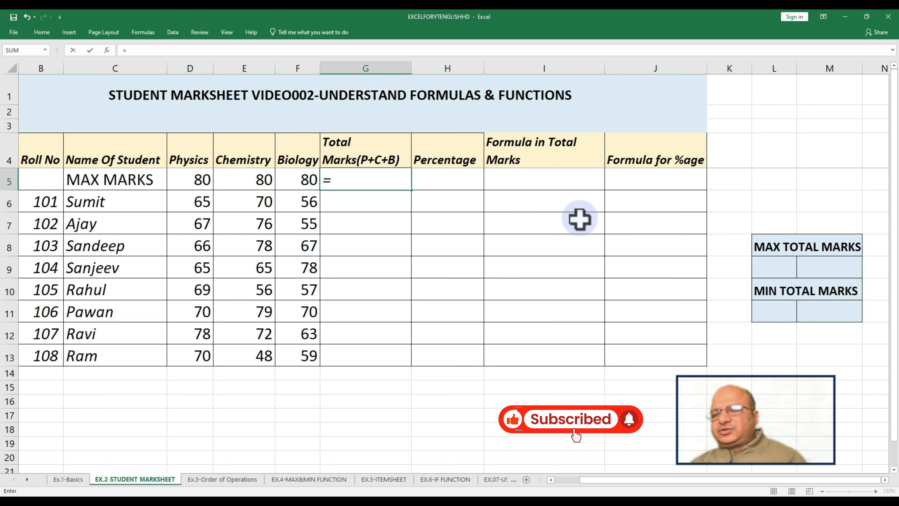
text(sum)
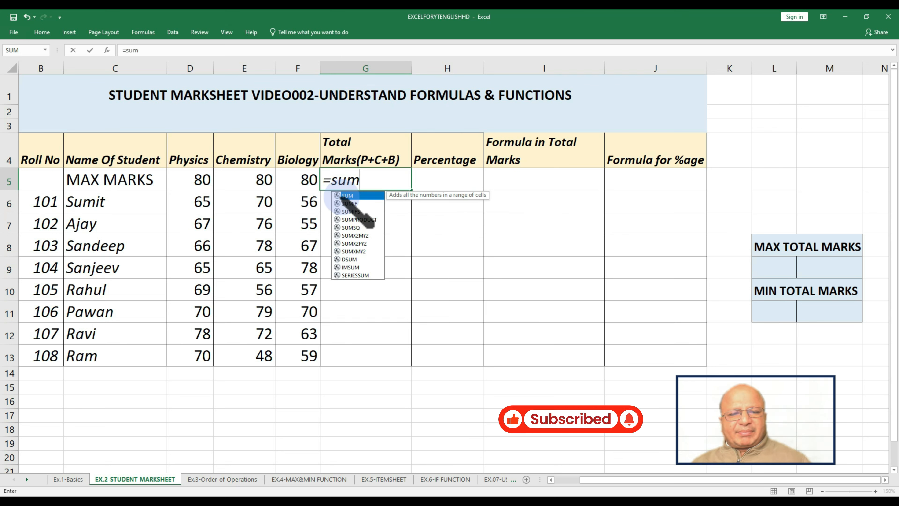
text(()
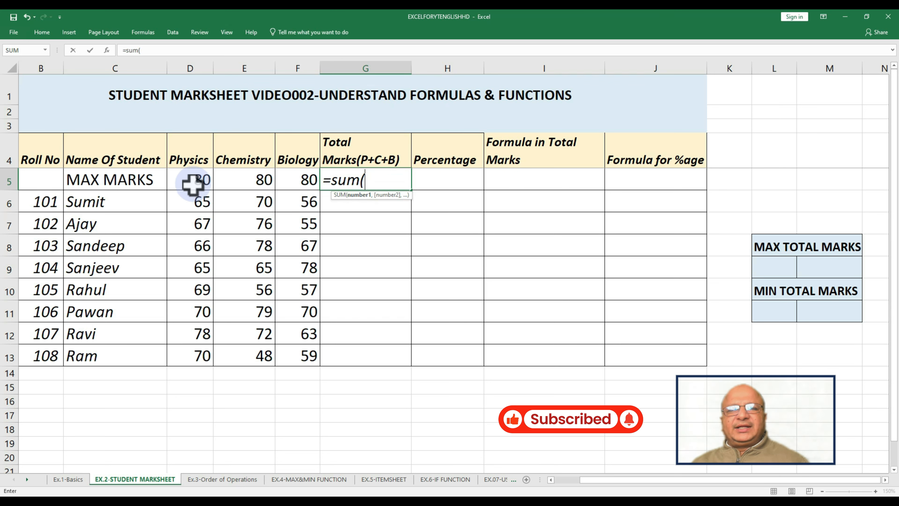
drag(192, 184, 291, 184)
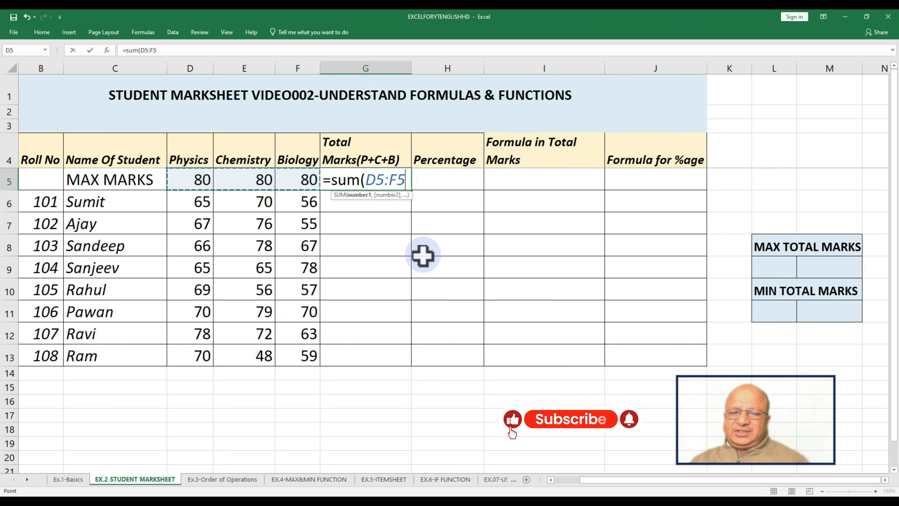
text())
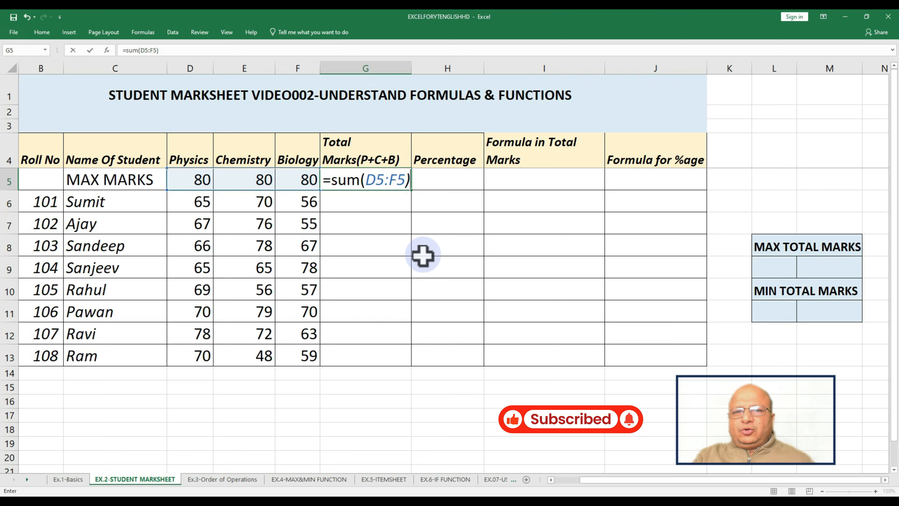
key(ctrl+Return)
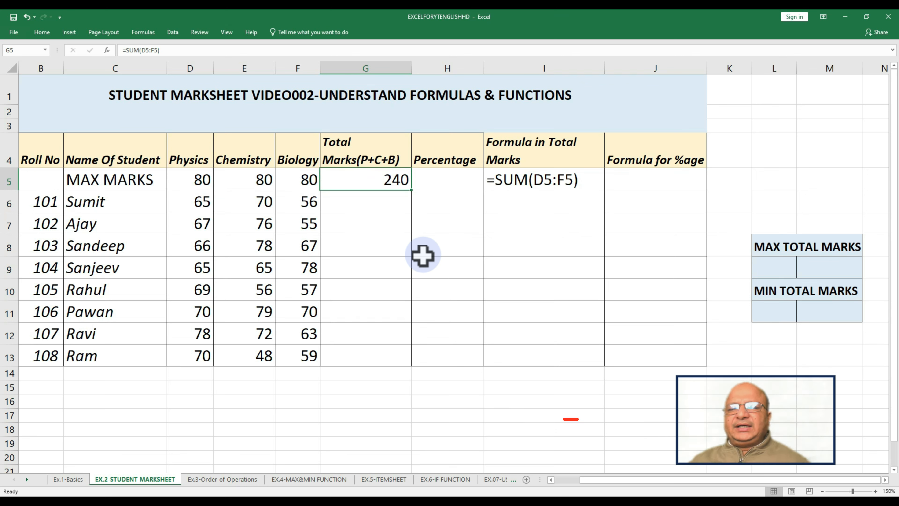
Copy the total formula from G5 down into G6 for the first student
click(50, 183)
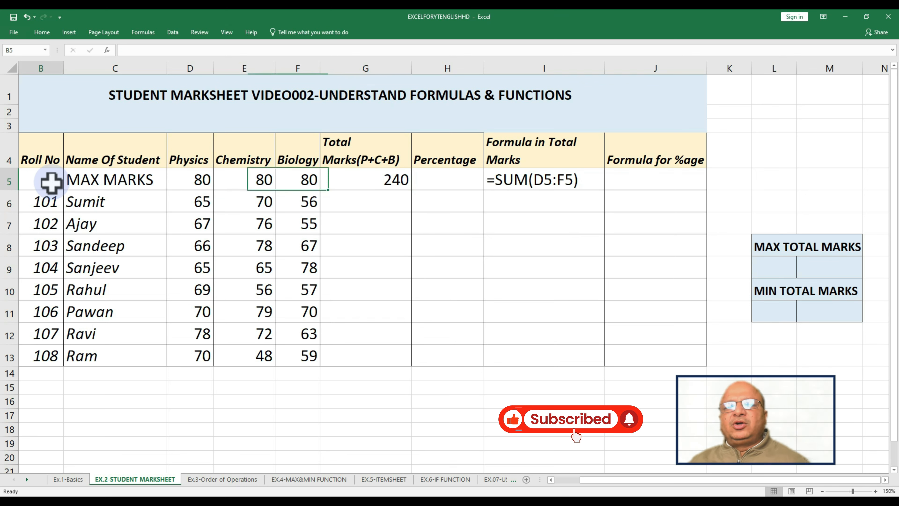
drag(51, 182, 290, 172)
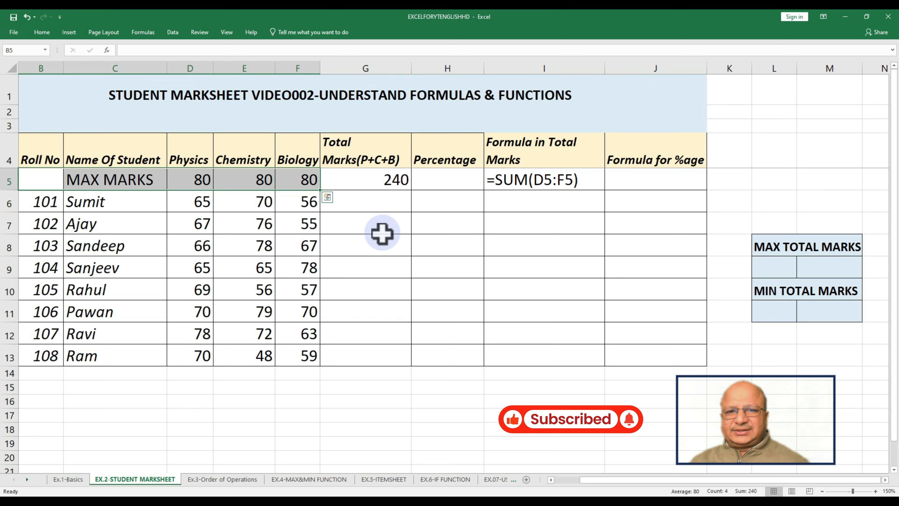
click(389, 186)
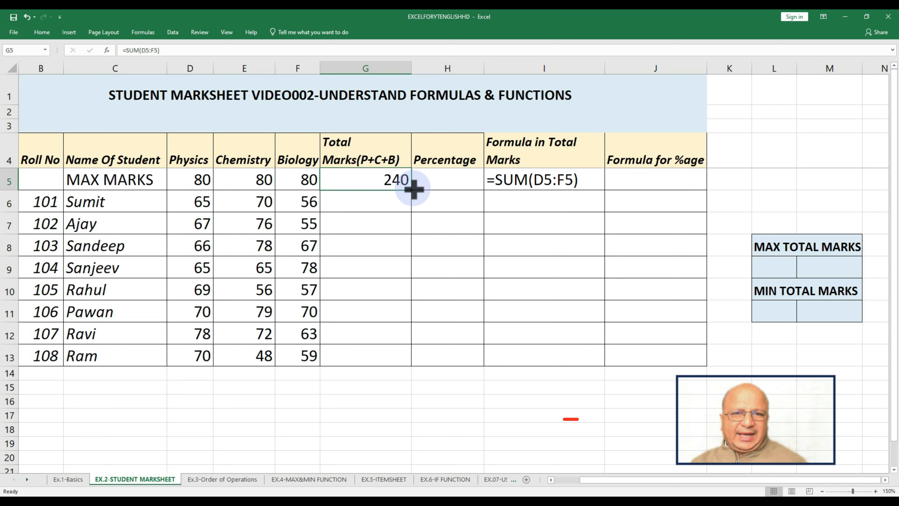
drag(414, 189, 412, 205)
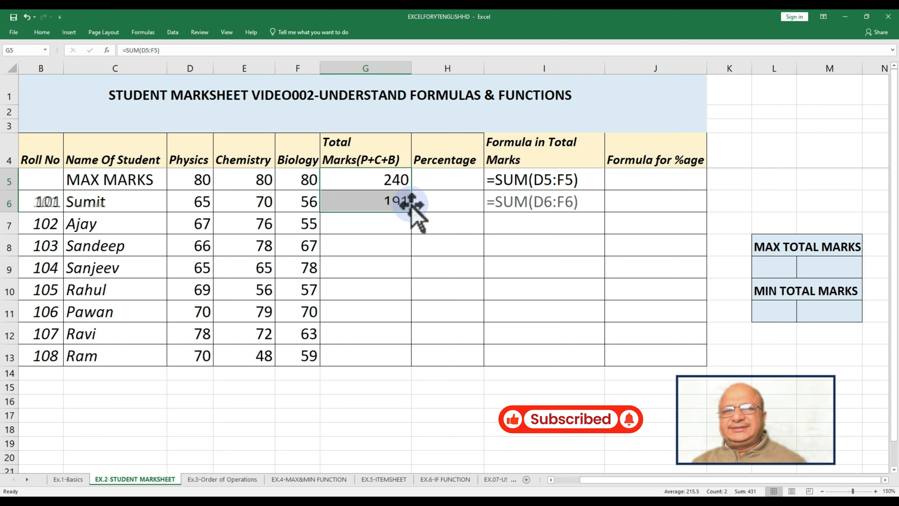
Fill the total marks formula from G6 down through G13 for all students
click(475, 268)
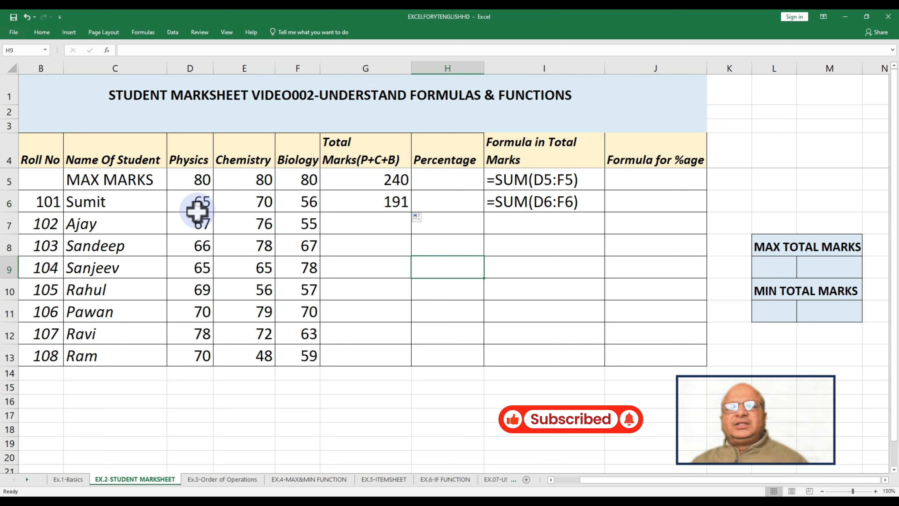
drag(186, 205, 299, 205)
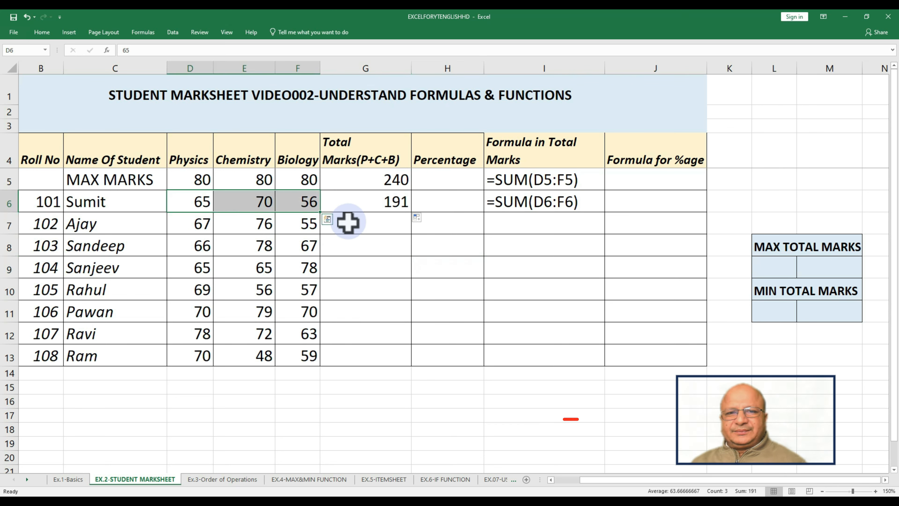
double_click(349, 205)
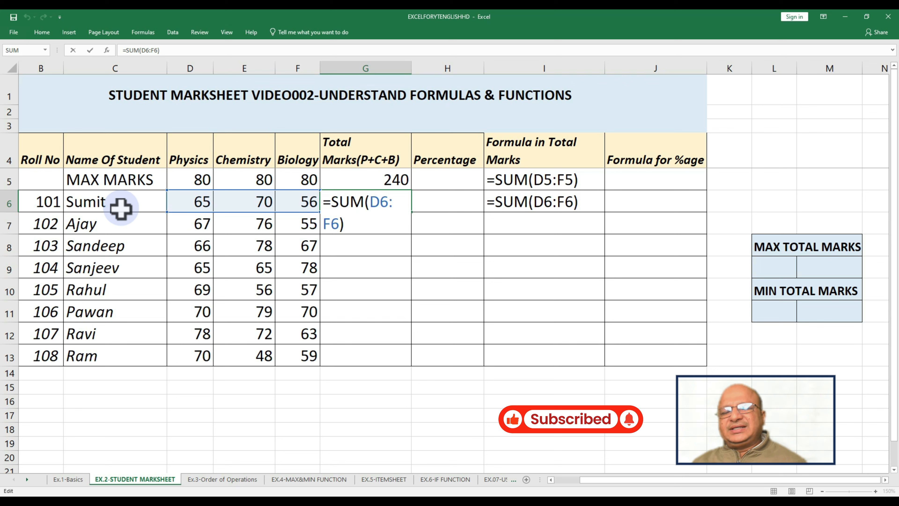
click(384, 218)
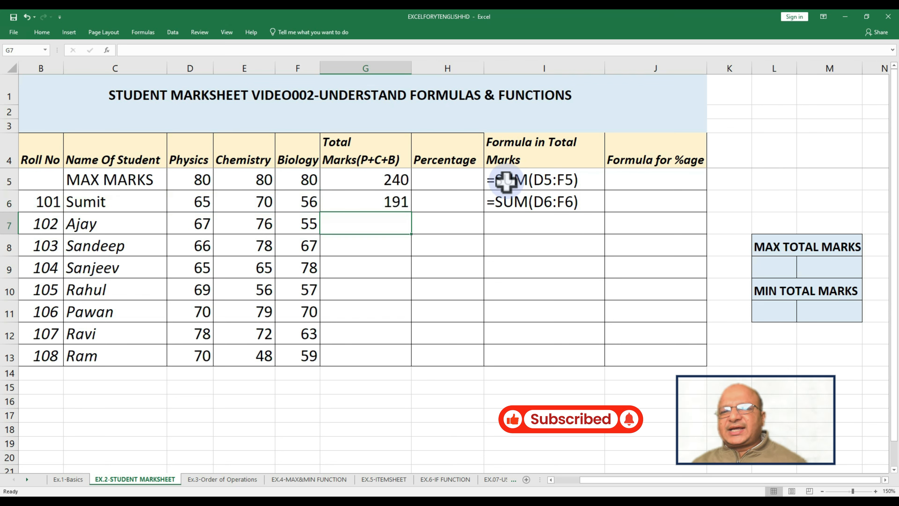
click(579, 185)
drag(579, 184, 597, 207)
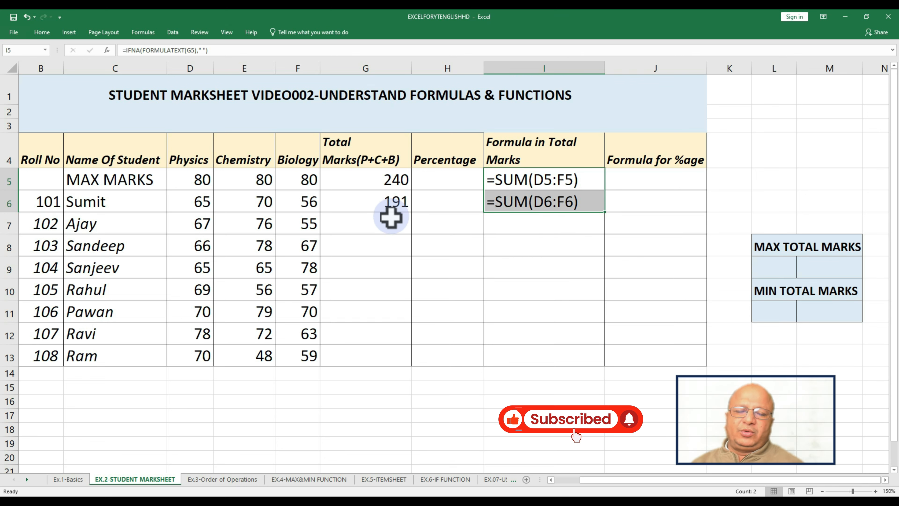
click(378, 203)
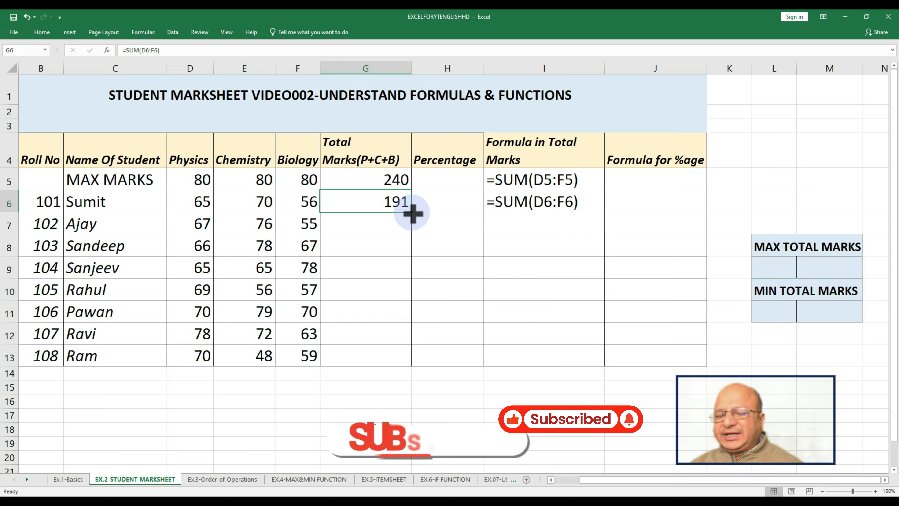
drag(411, 213, 417, 359)
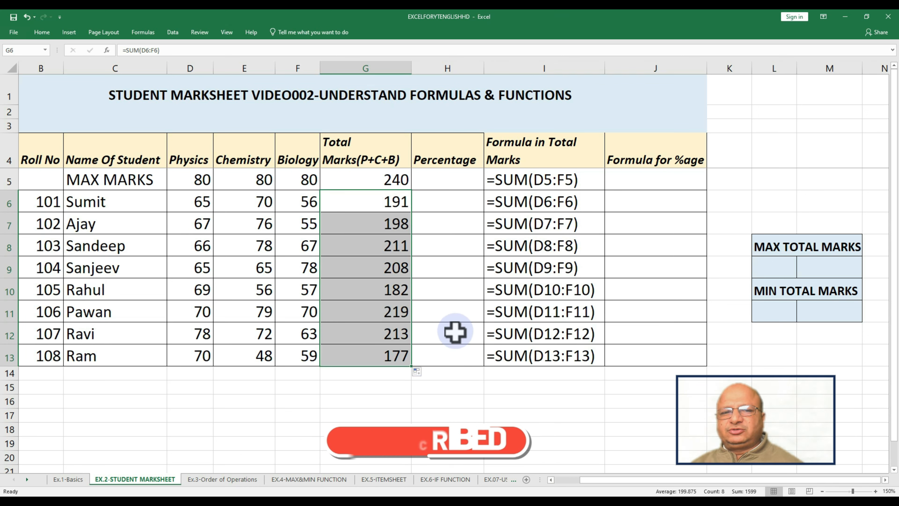
Enter the formula =G5/G5 in H5 to calculate the percentage
click(387, 358)
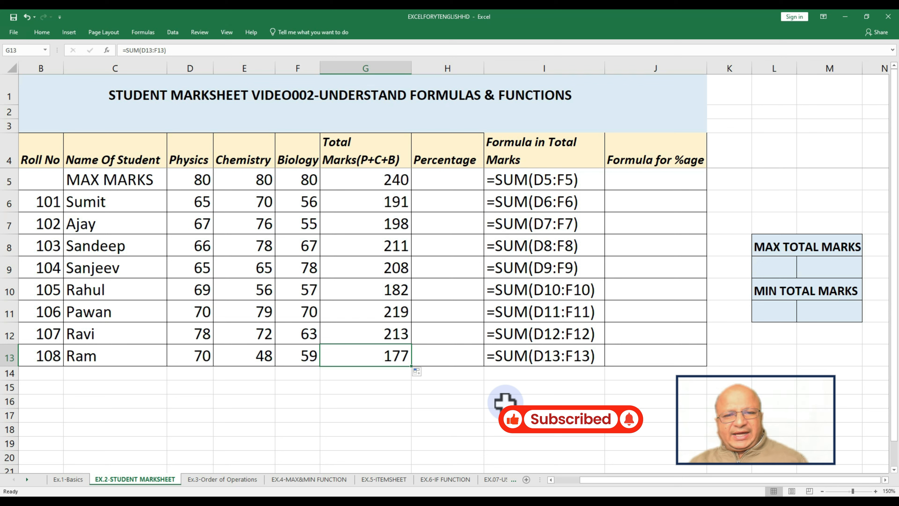
key(F2)
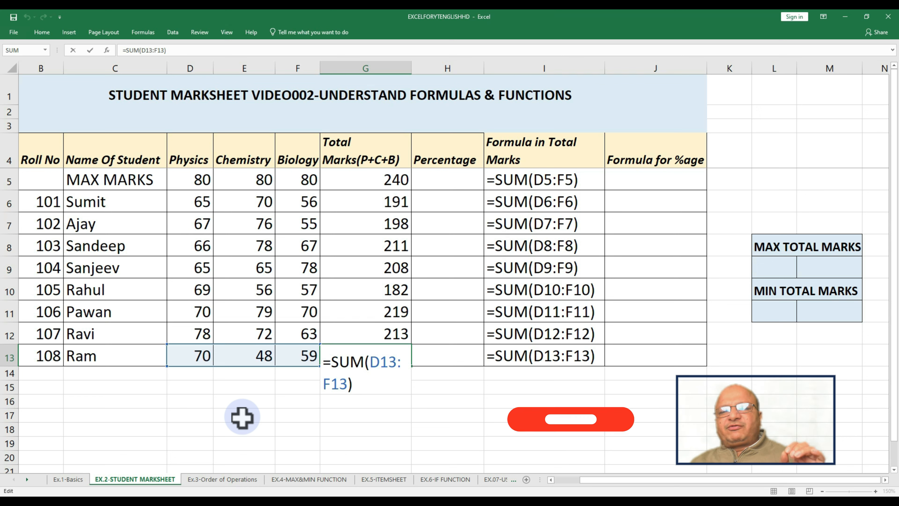
click(447, 179)
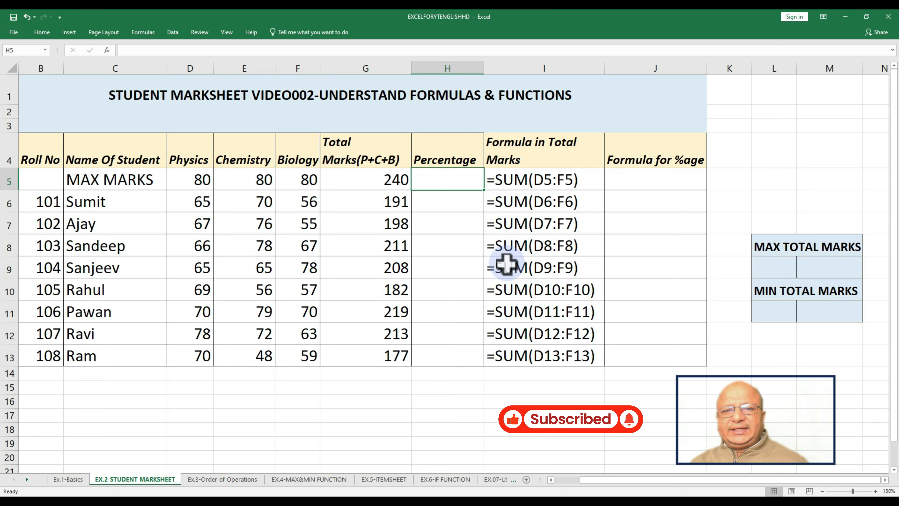
text(=)
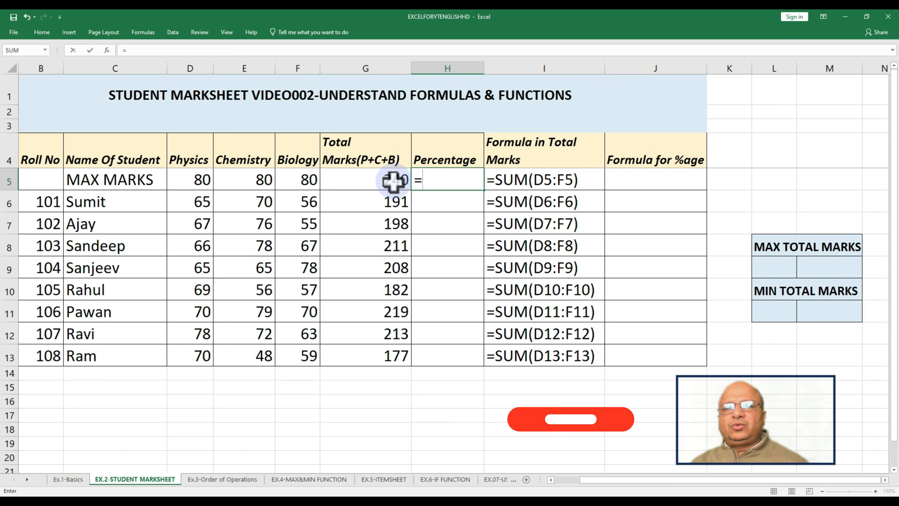
click(378, 181)
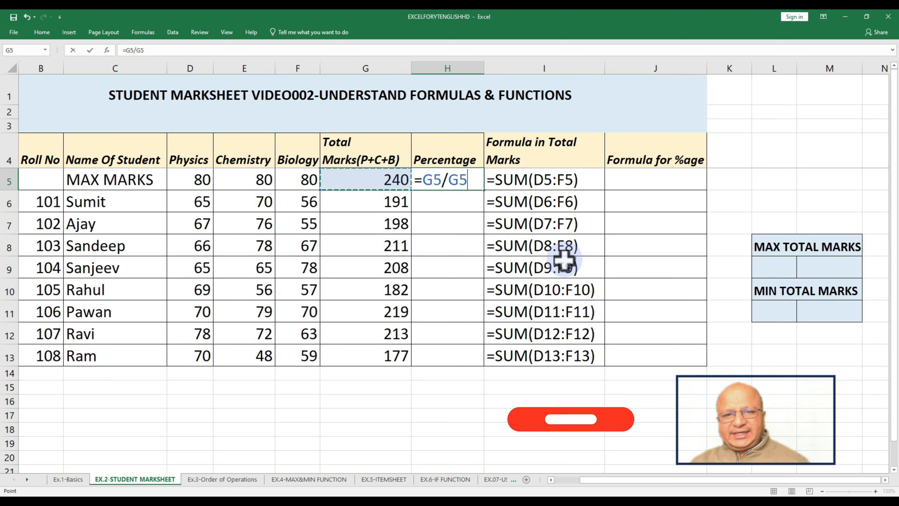
key(ctrl+Return)
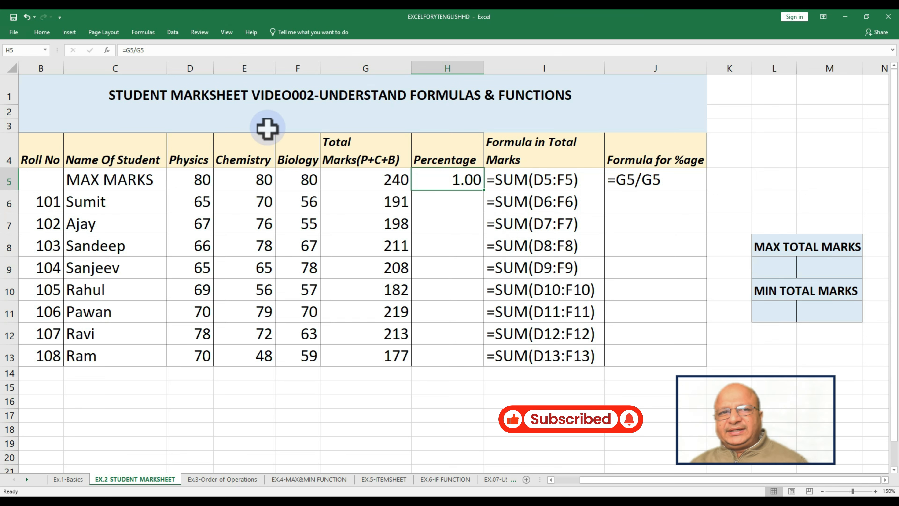
Apply the Percentage number format to cell H5
click(42, 33)
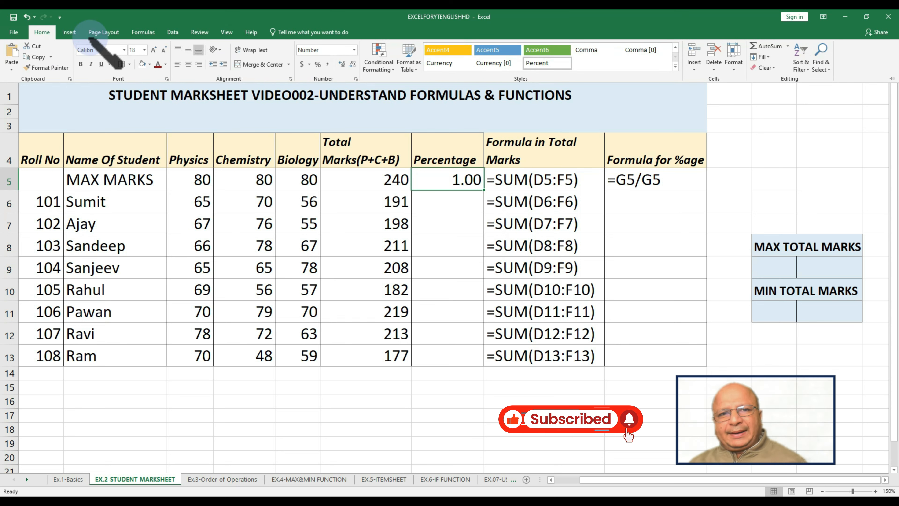
click(354, 50)
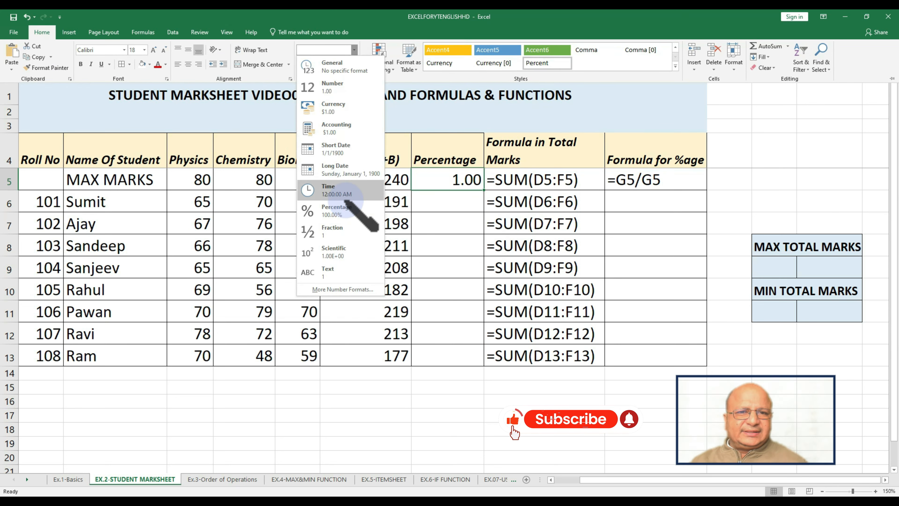
click(351, 209)
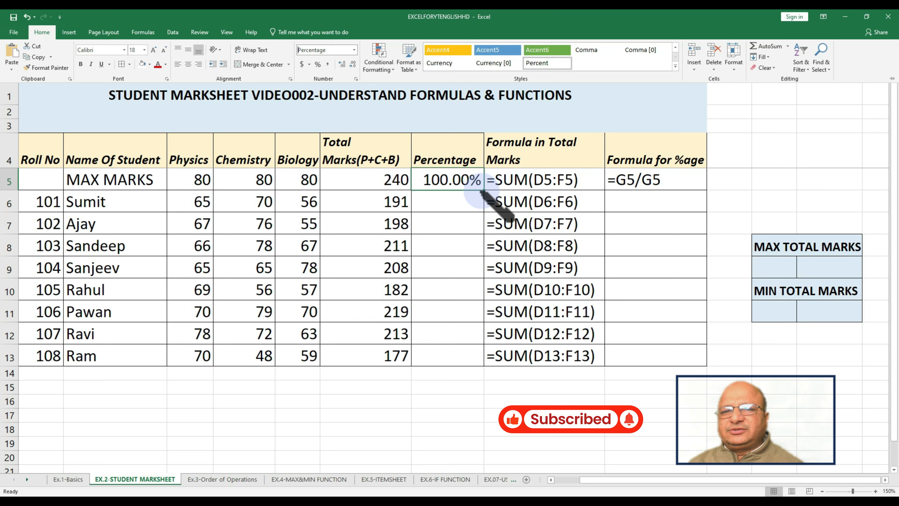
Copy the percentage formula from H5 down into H6 and inspect its formula
click(460, 231)
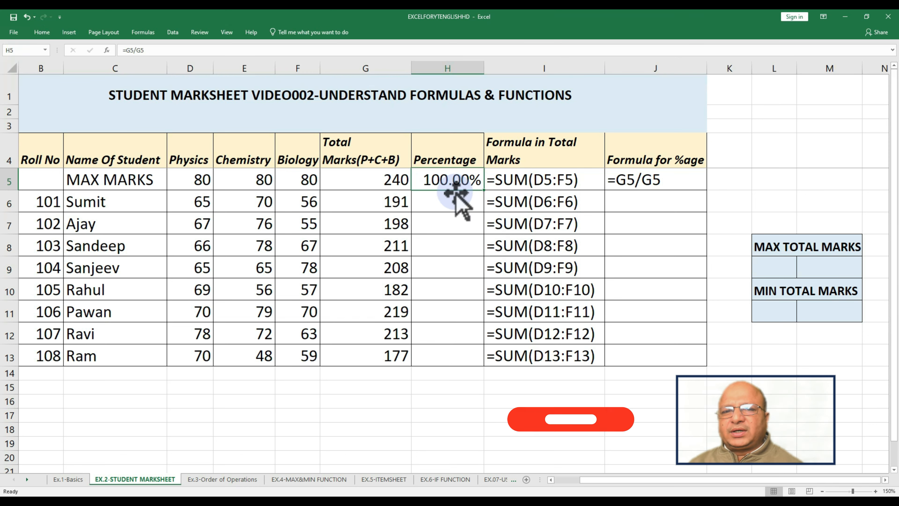
drag(483, 191, 486, 212)
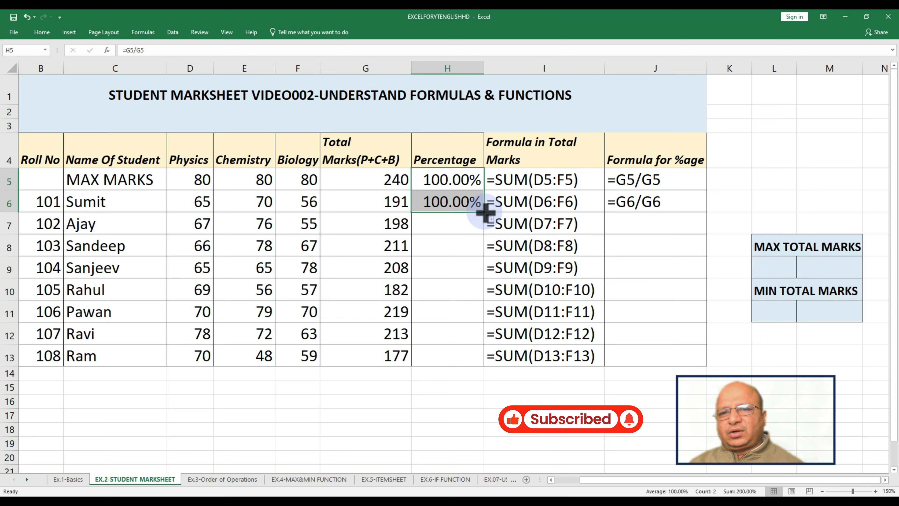
click(458, 179)
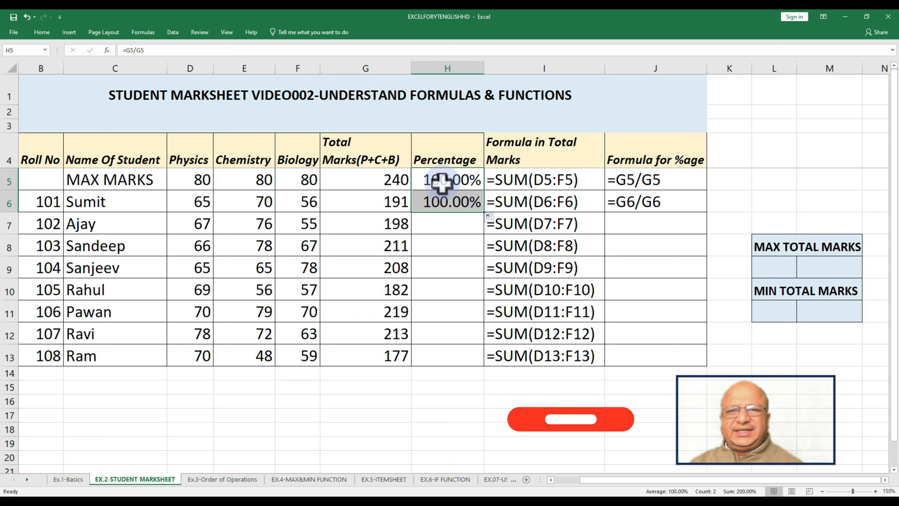
click(449, 207)
key(F2)
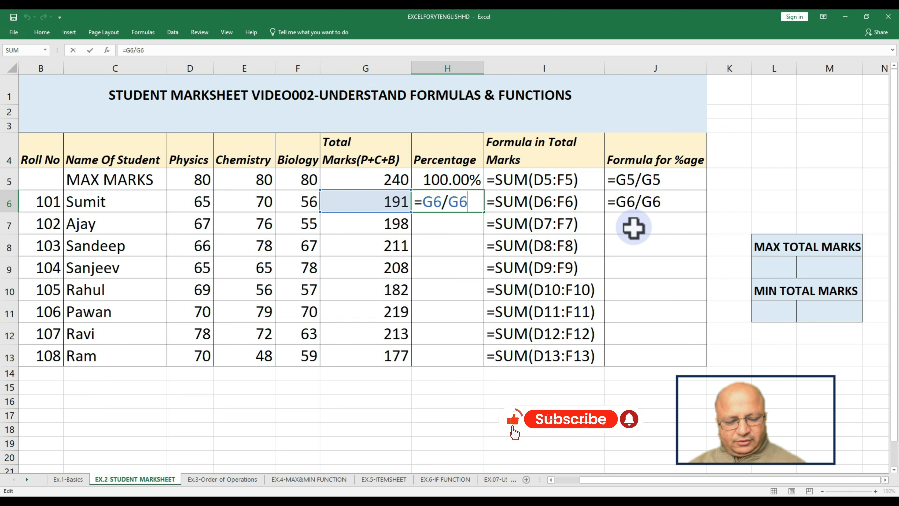
key(Return)
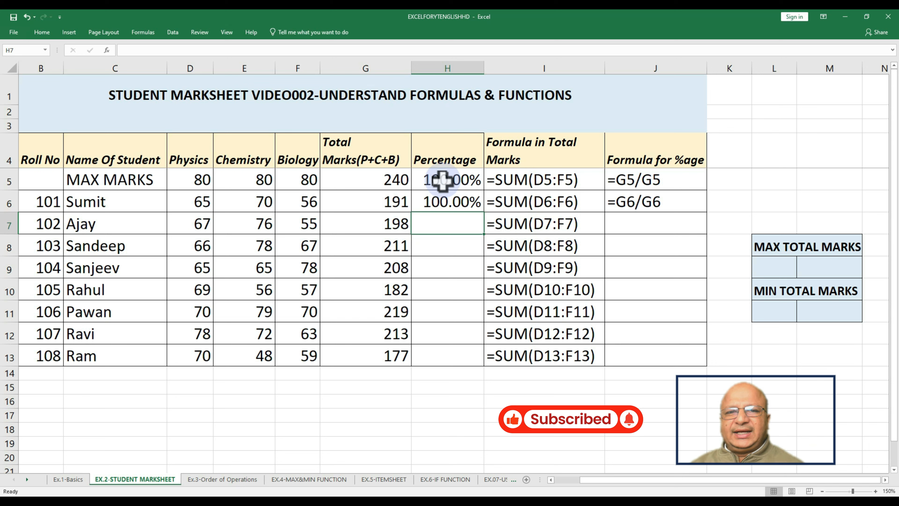
Change the divisor in H5's formula to the mixed reference G$5 and fill the formula down into H6
click(443, 181)
key(F2)
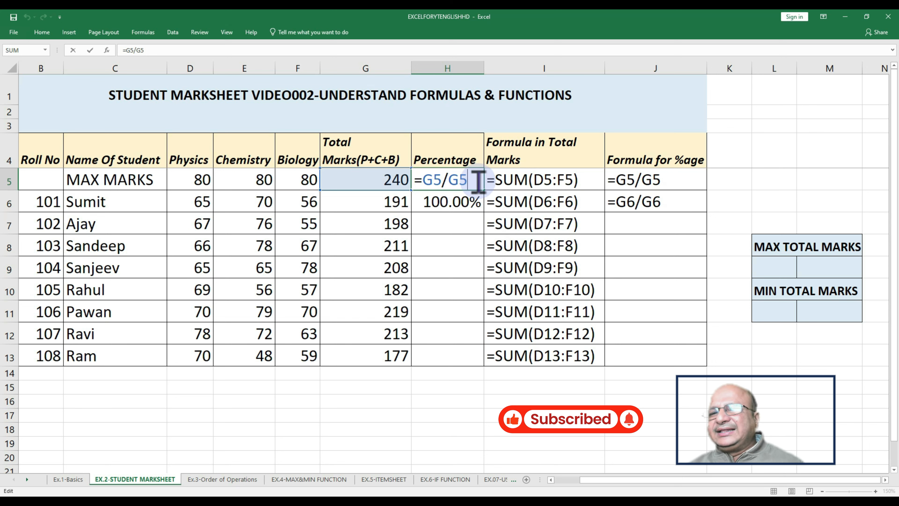
key(F4)
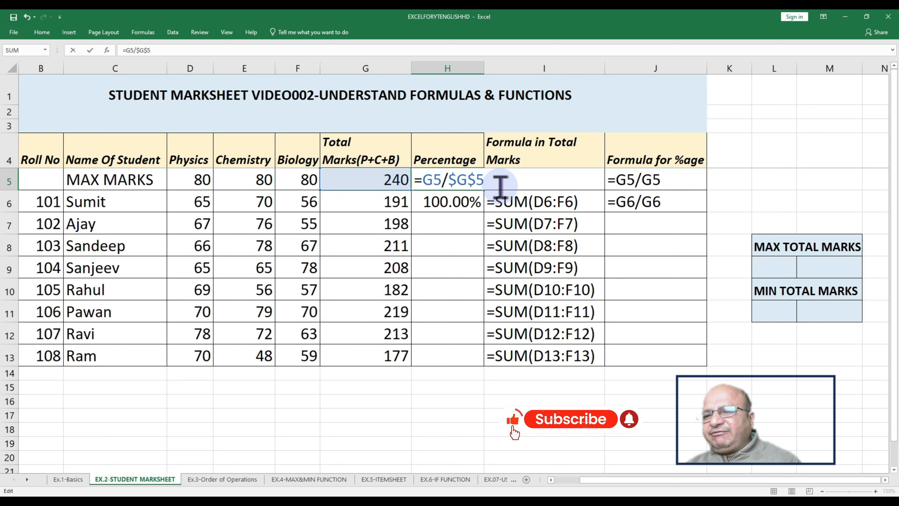
key(F4)
key(Return)
key(ctrl+d)
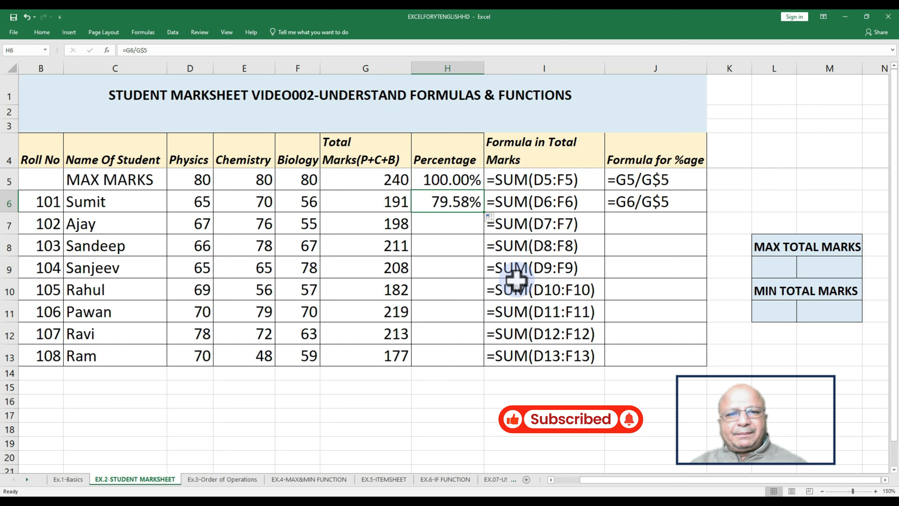
Fill the percentage formula =G6/G$5 from H6 down through H13 for all students
key(F2)
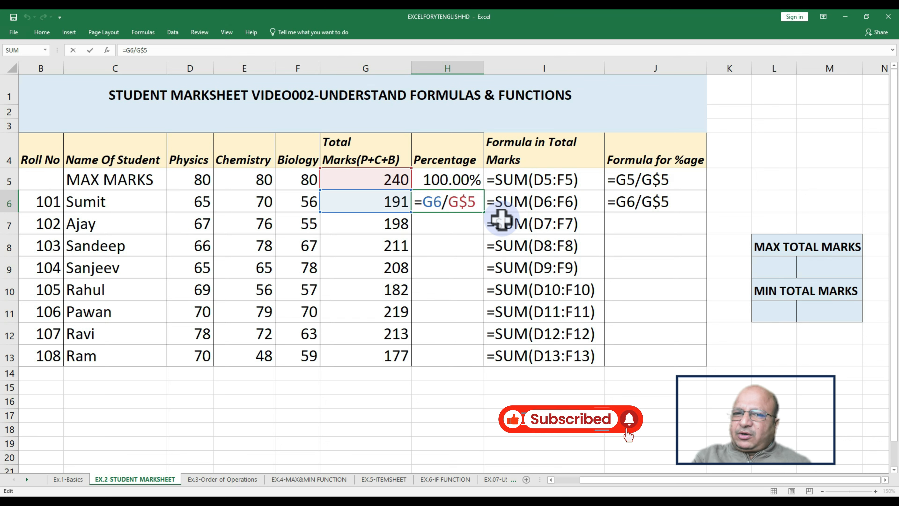
key(ctrl+Return)
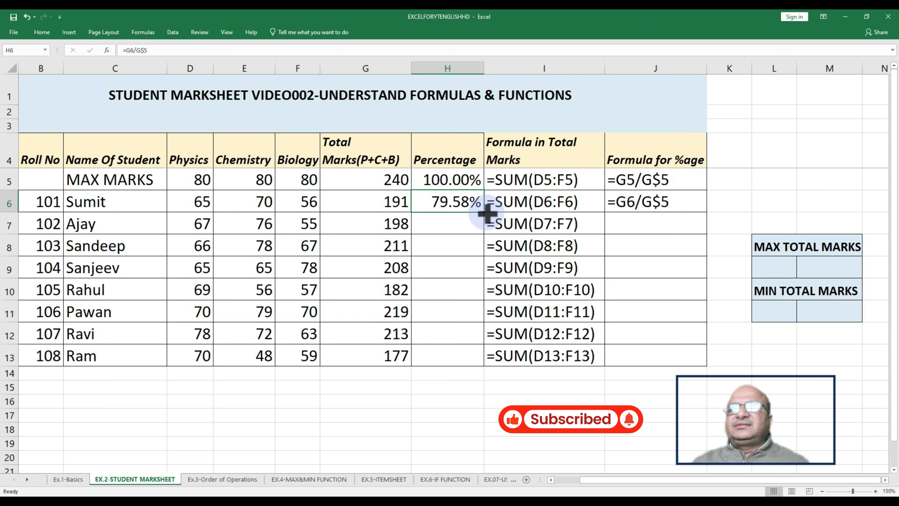
drag(485, 212, 474, 358)
double_click(434, 357)
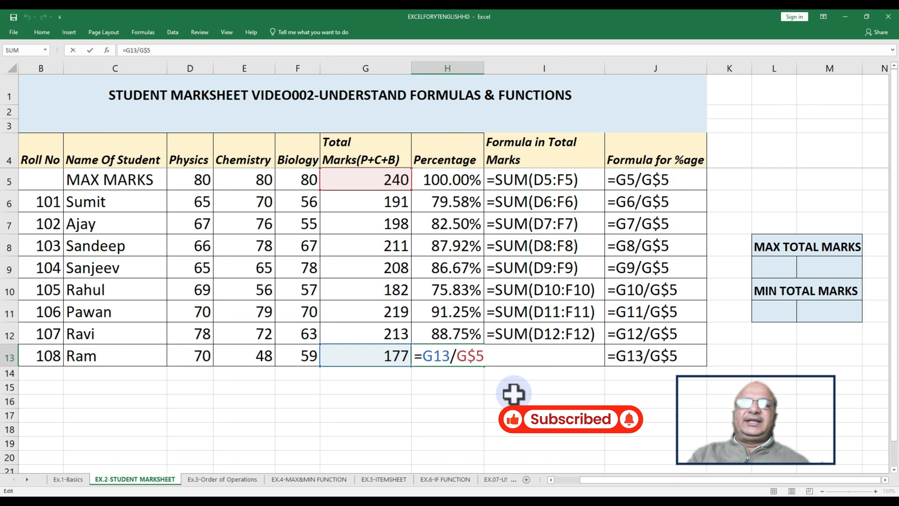
key(Return)
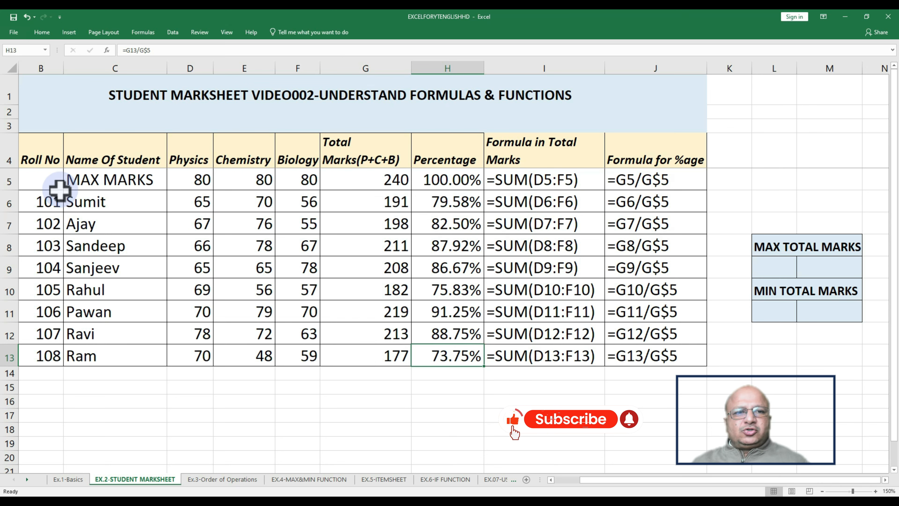
Give the MAX MARKS row B5:J5 a light blue fill and make it bold
click(34, 179)
drag(103, 179, 656, 176)
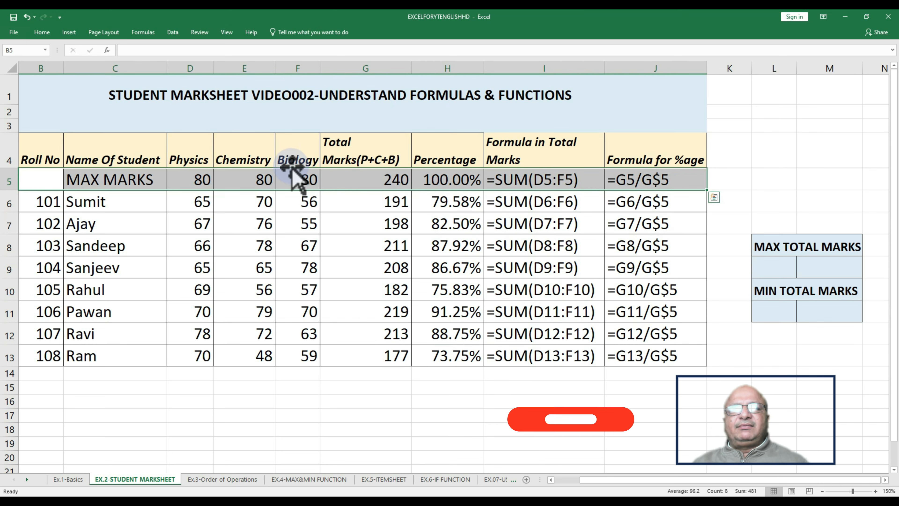
click(42, 31)
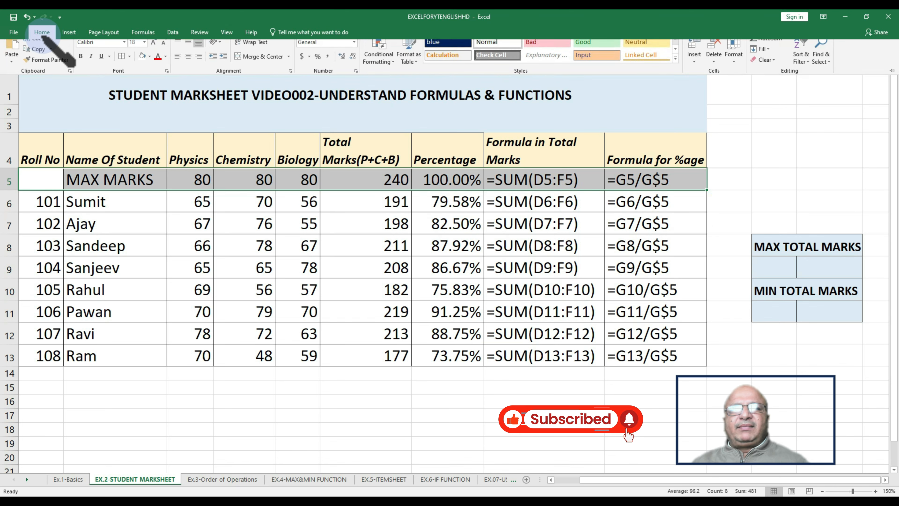
click(150, 64)
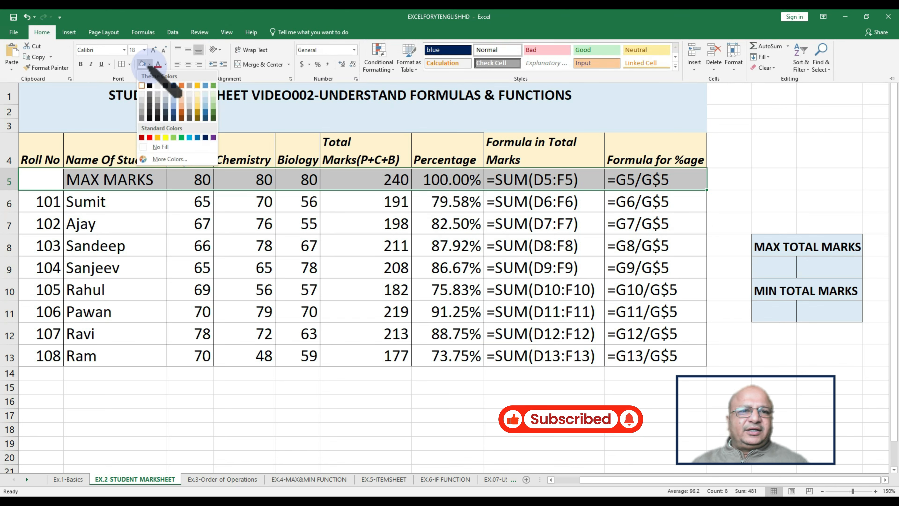
click(206, 94)
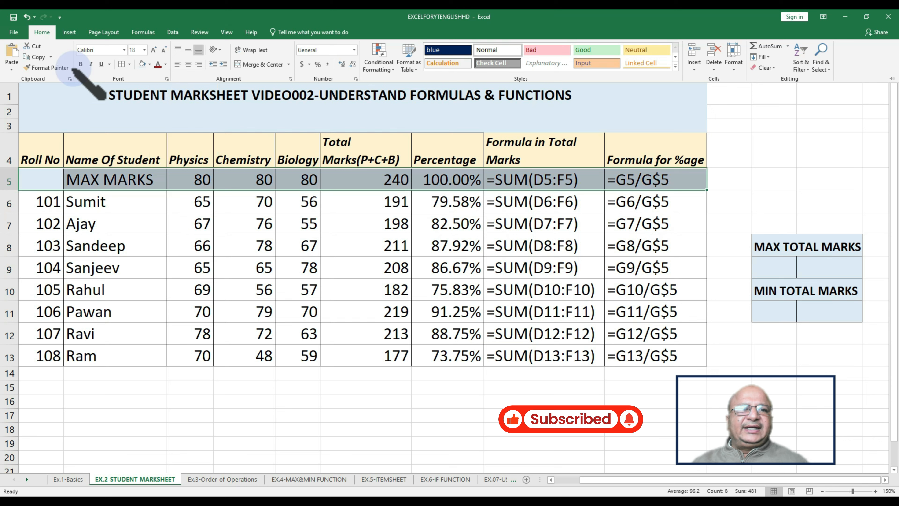
click(81, 64)
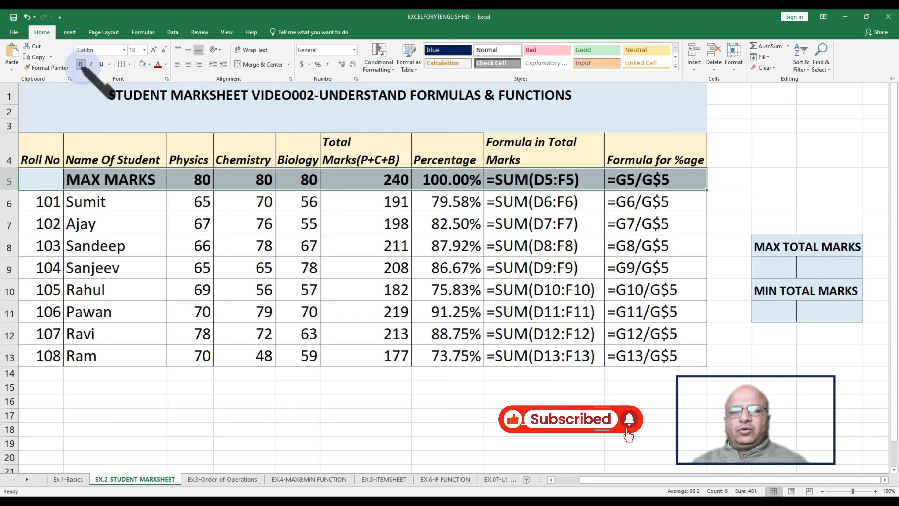
click(396, 420)
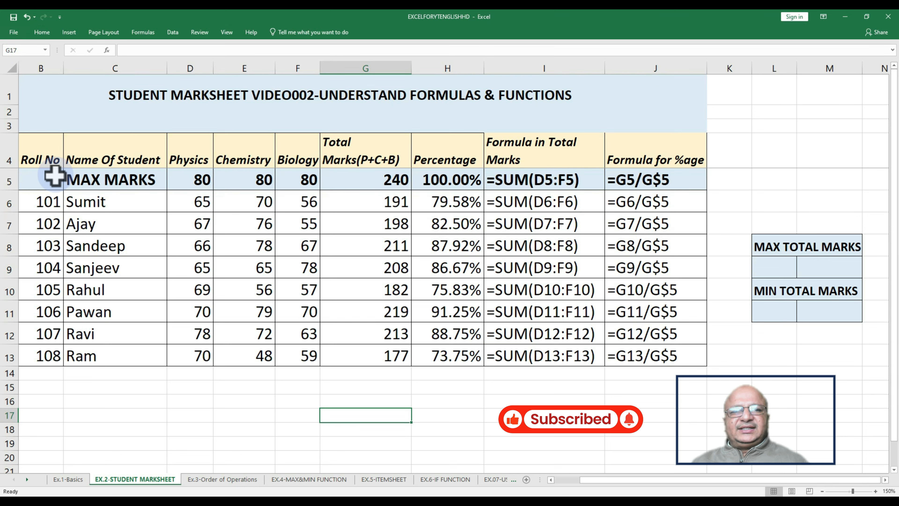
Enter =MAX(G6:G13) in L9 under MAX TOTAL MARKS to find the highest student total
drag(54, 175, 653, 181)
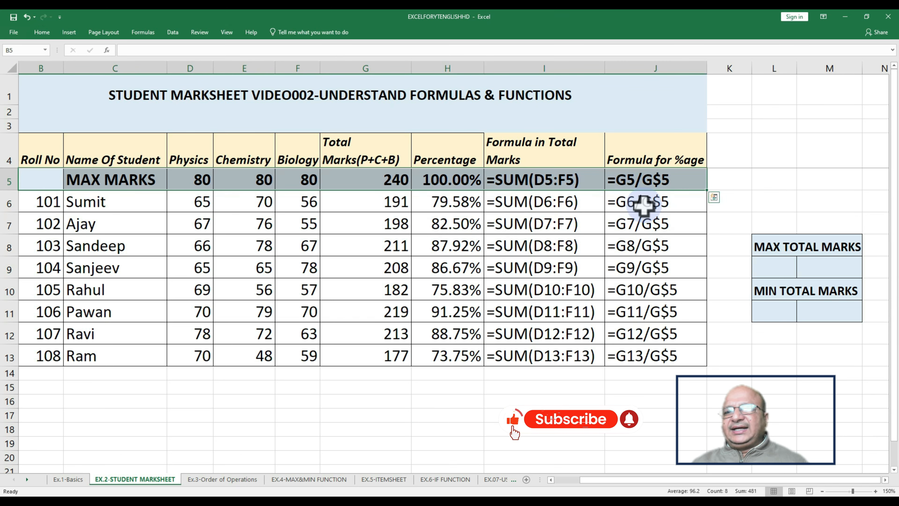
click(765, 246)
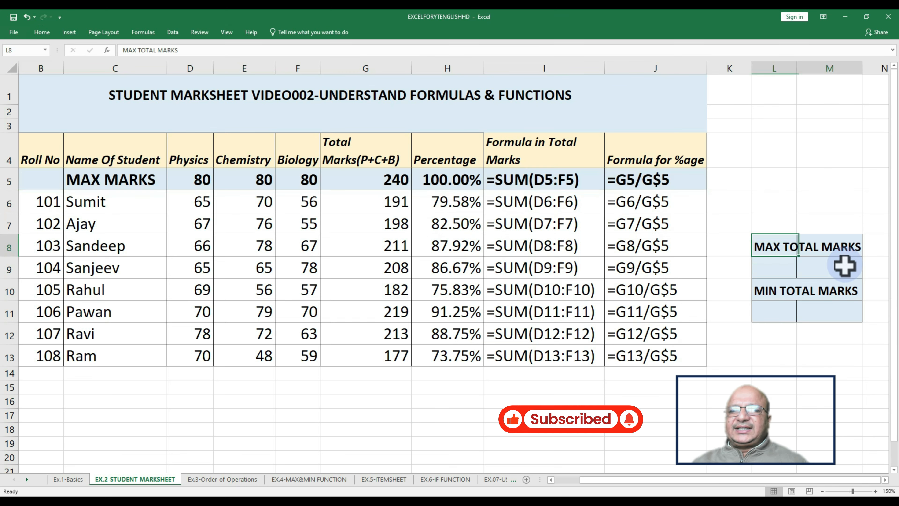
drag(845, 265, 853, 317)
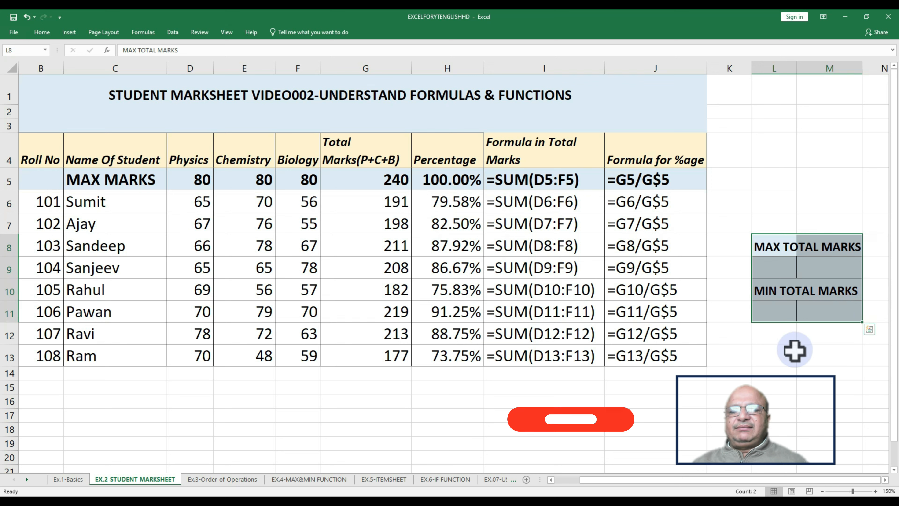
click(776, 356)
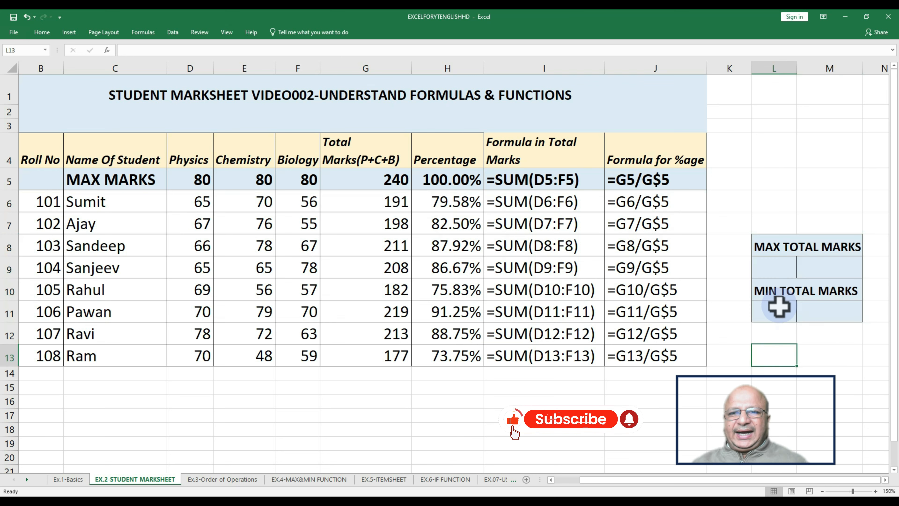
click(776, 270)
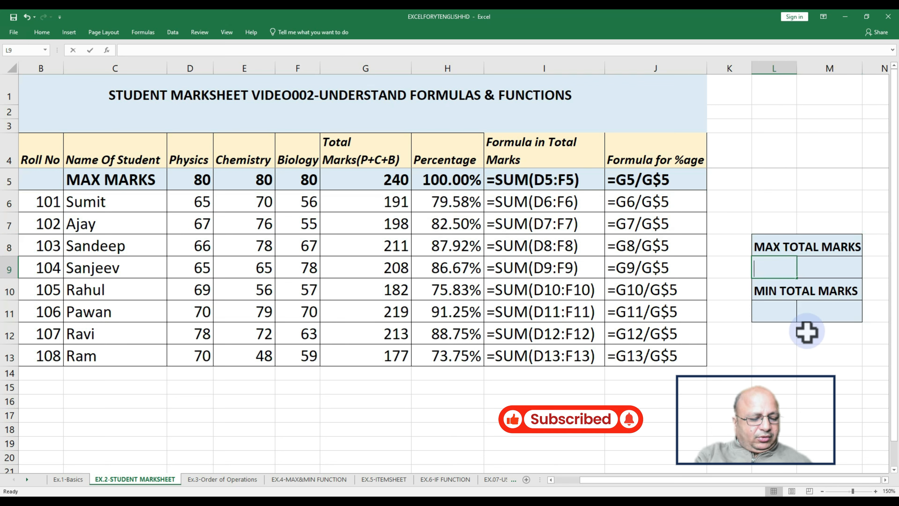
text(=ma)
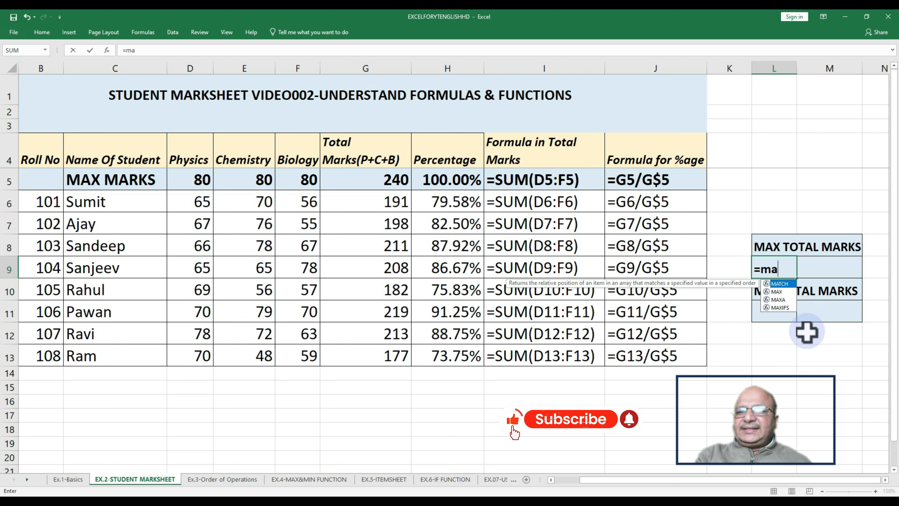
text(x)
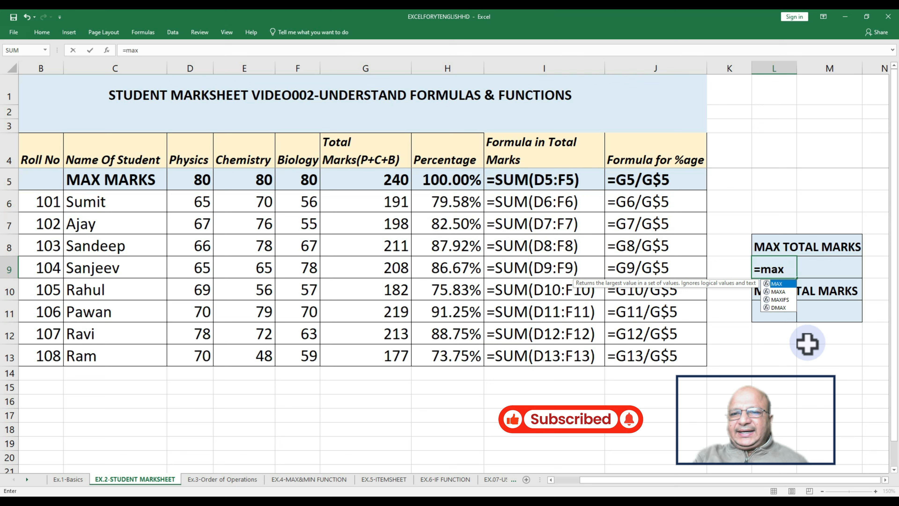
text(()
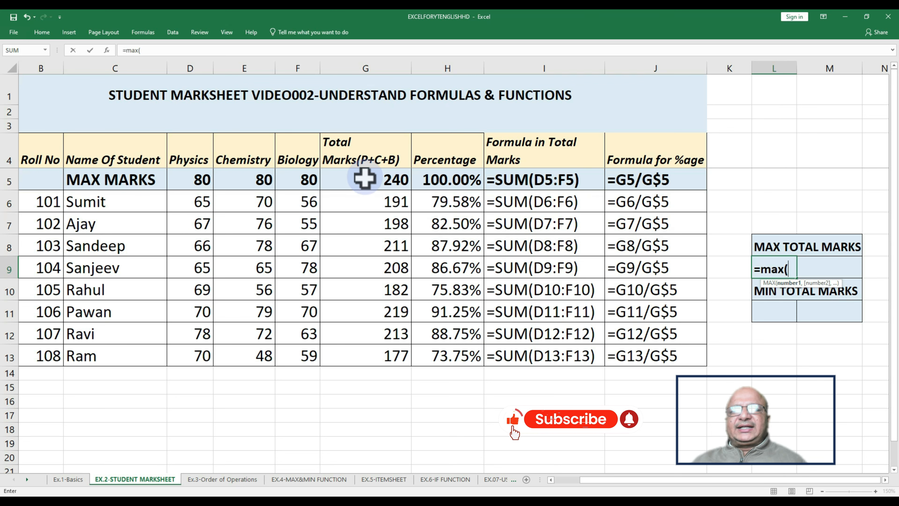
drag(364, 201, 354, 346)
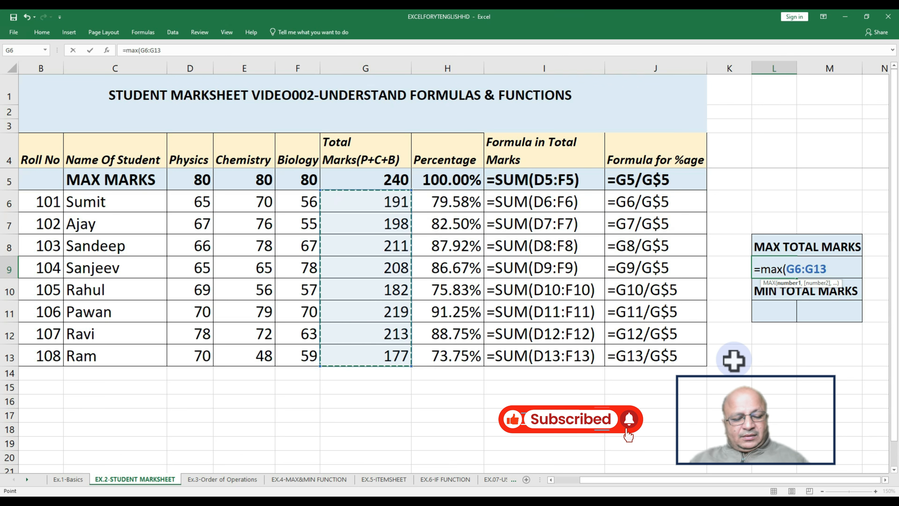
text())
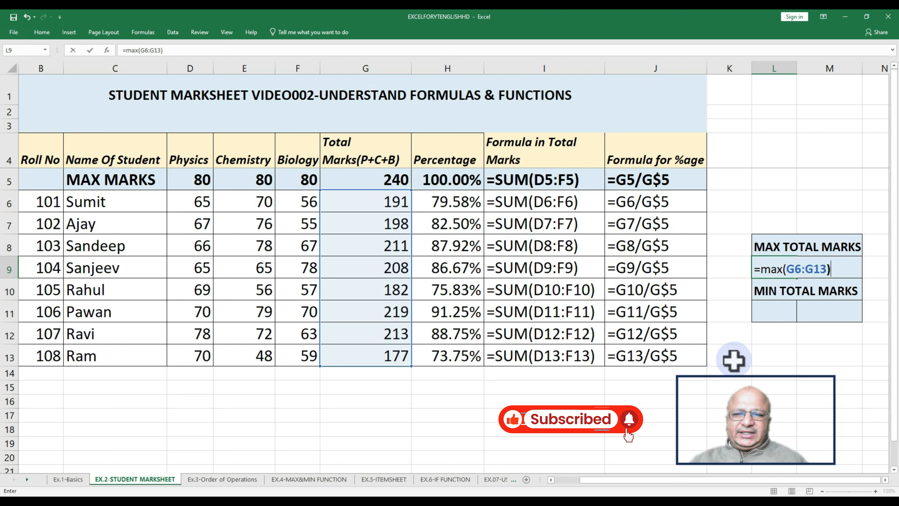
key(Return)
Compare the maximum total in L9 with the highlighted top student's row
click(775, 268)
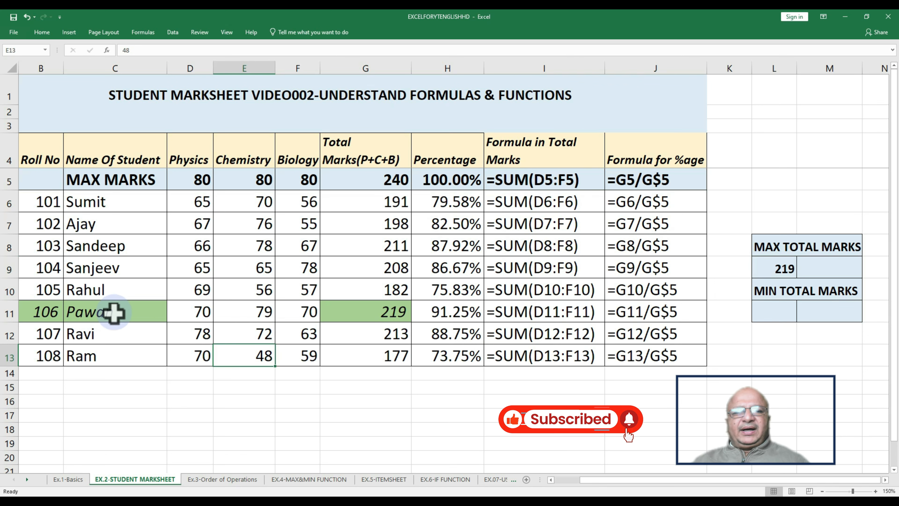
drag(46, 311, 409, 317)
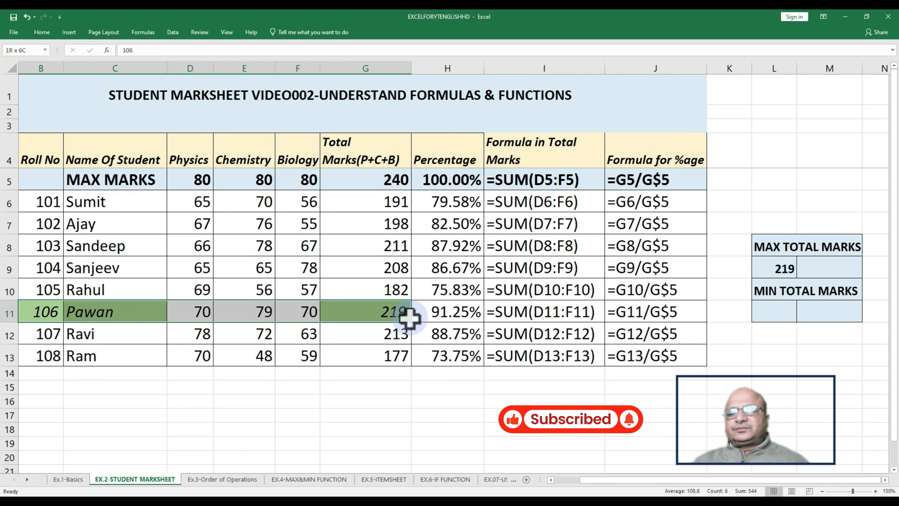
click(783, 268)
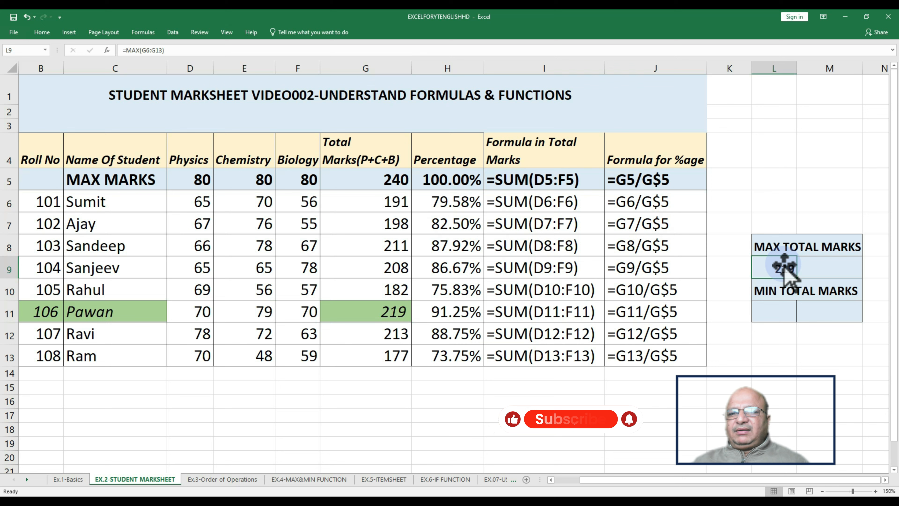
Enter =MIN(G6:G13) in L11 under MIN TOTAL MARKS to find the lowest student total
click(785, 318)
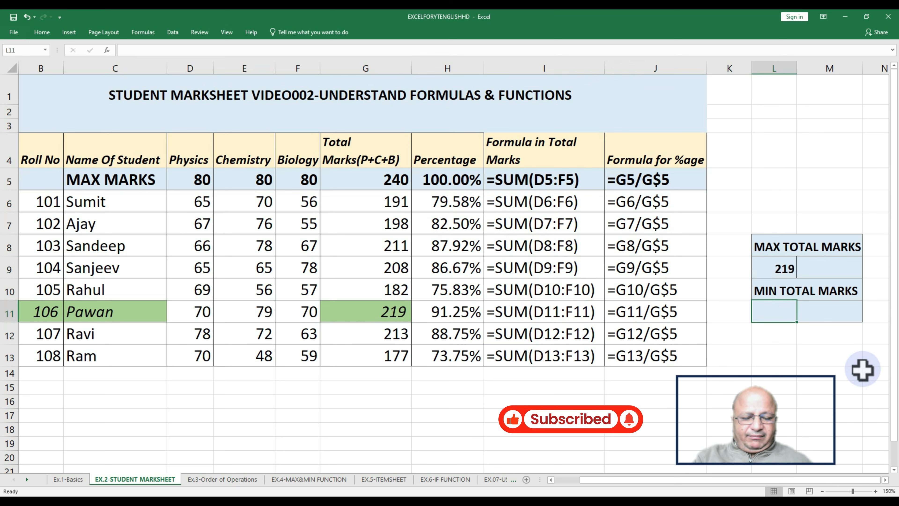
text(=min()
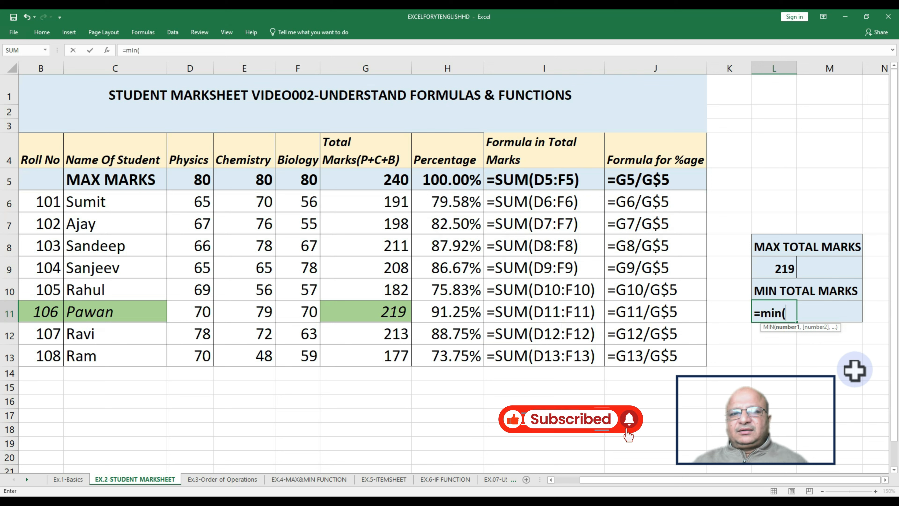
drag(378, 203, 381, 353)
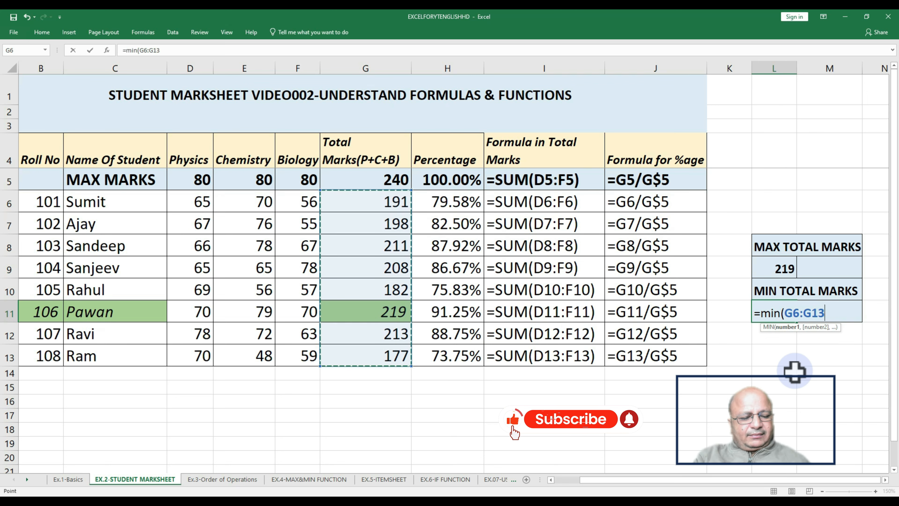
text())
key(ctrl+Return)
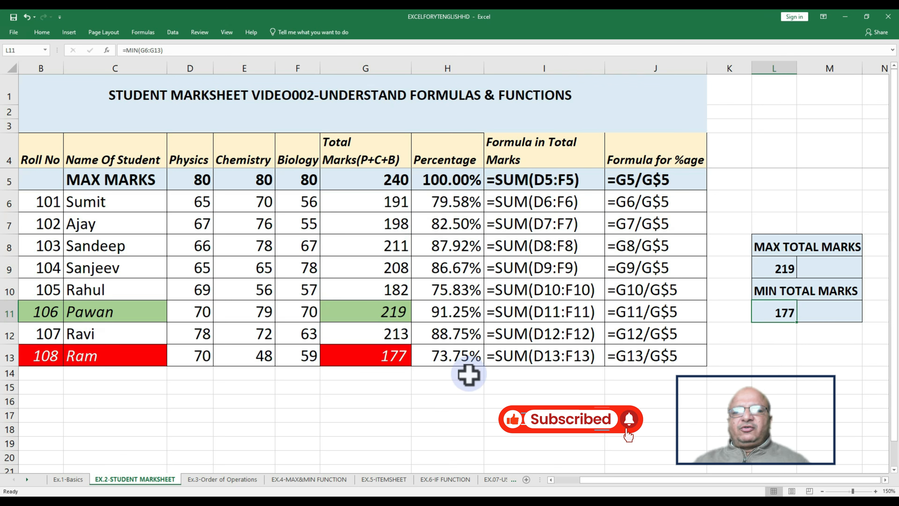
Review the total marks column, the lowest-scoring student's row and the max/min summary cells
click(347, 187)
drag(347, 187, 354, 355)
drag(41, 365, 393, 356)
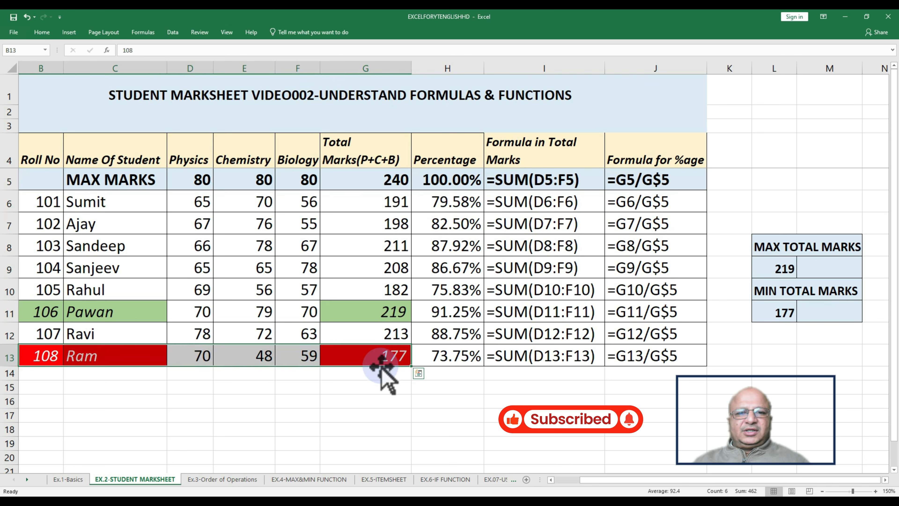
click(187, 228)
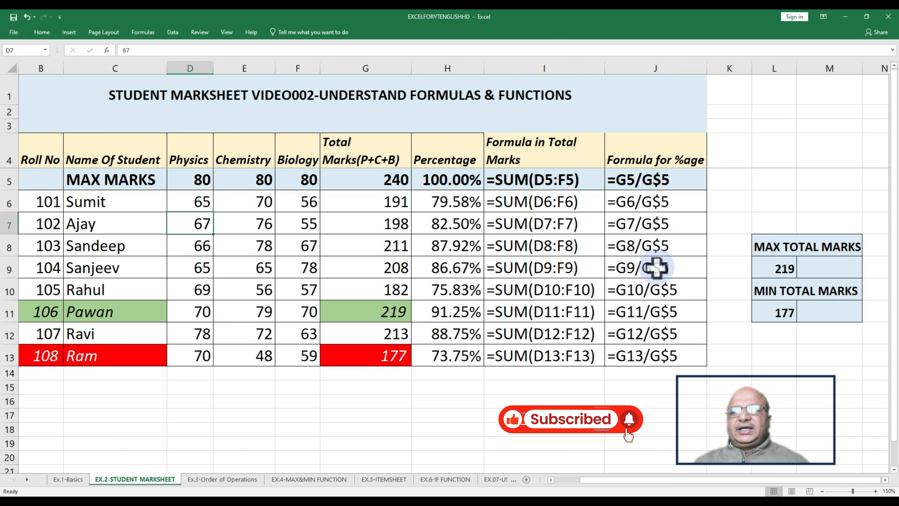
drag(761, 248, 839, 310)
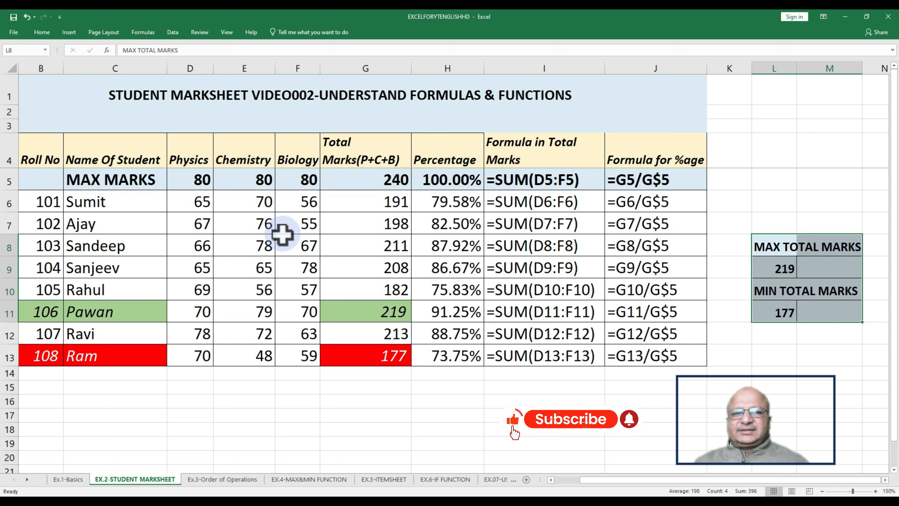
Change the Physics marks in D8 to 80 to update the totals and maximum
click(196, 252)
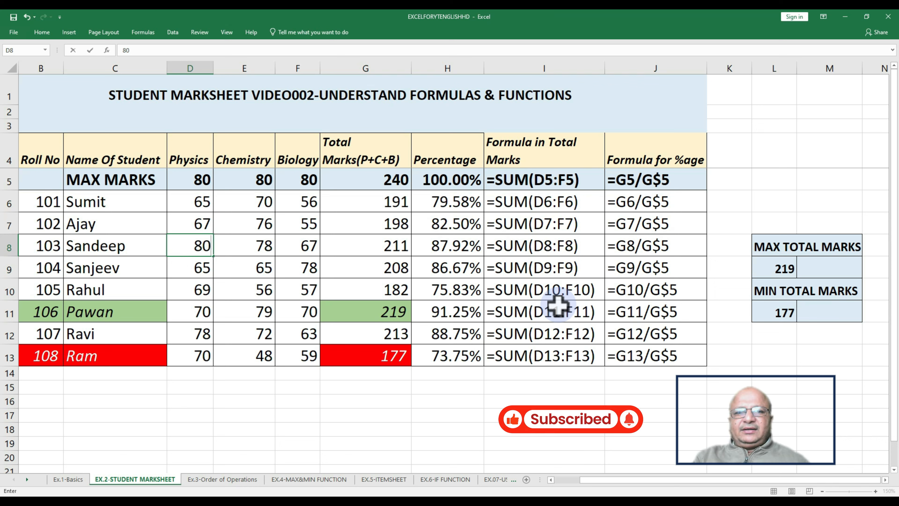
key(Return)
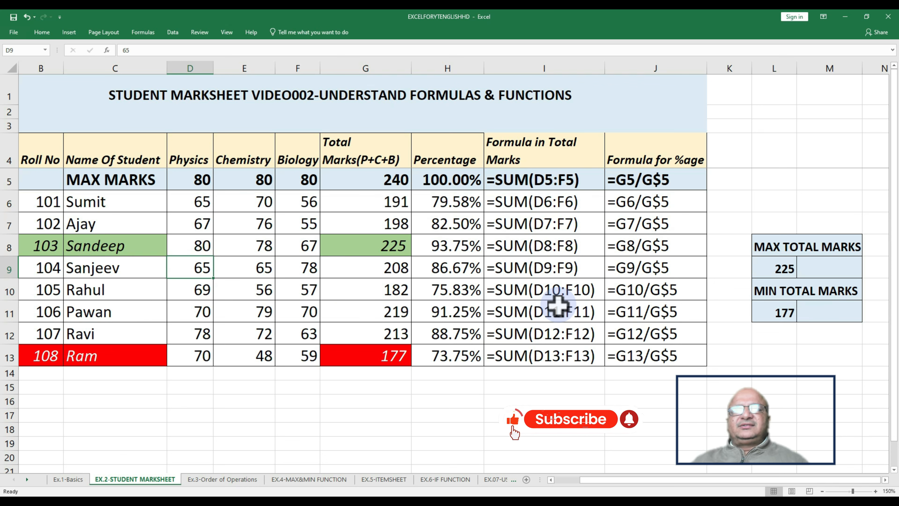
Change Rahul's Physics marks in D10 to 50 to lower his total below the current minimum
drag(772, 269, 844, 269)
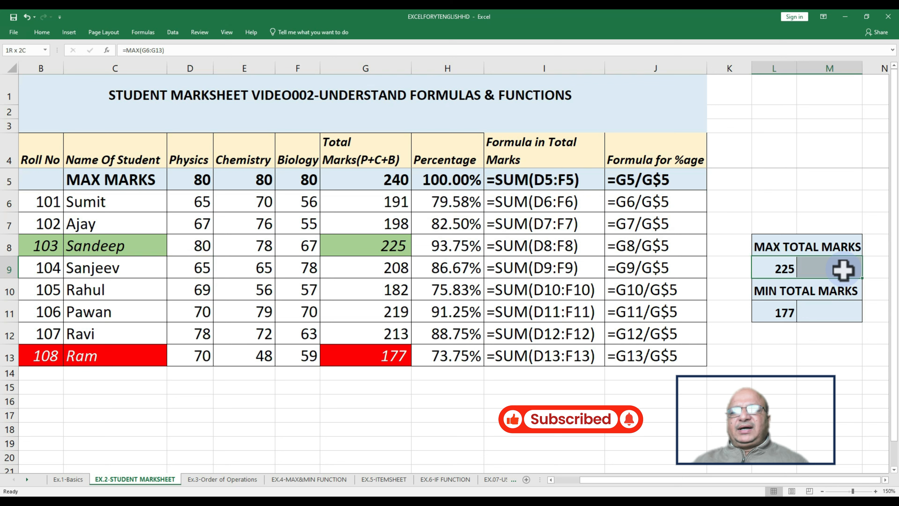
click(42, 248)
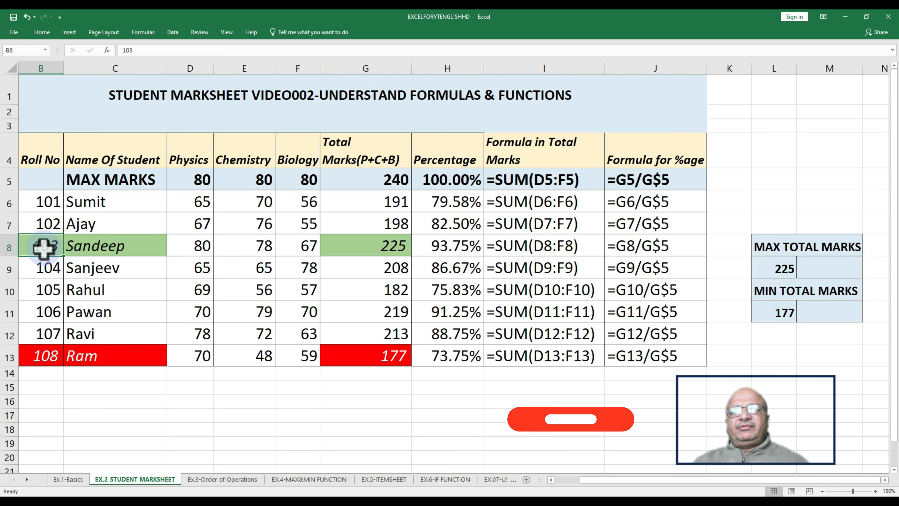
drag(44, 249, 358, 248)
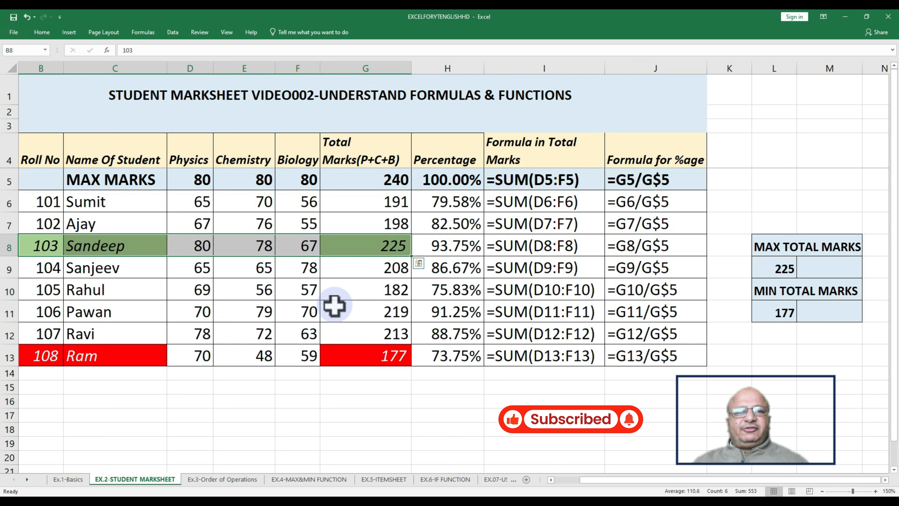
click(201, 293)
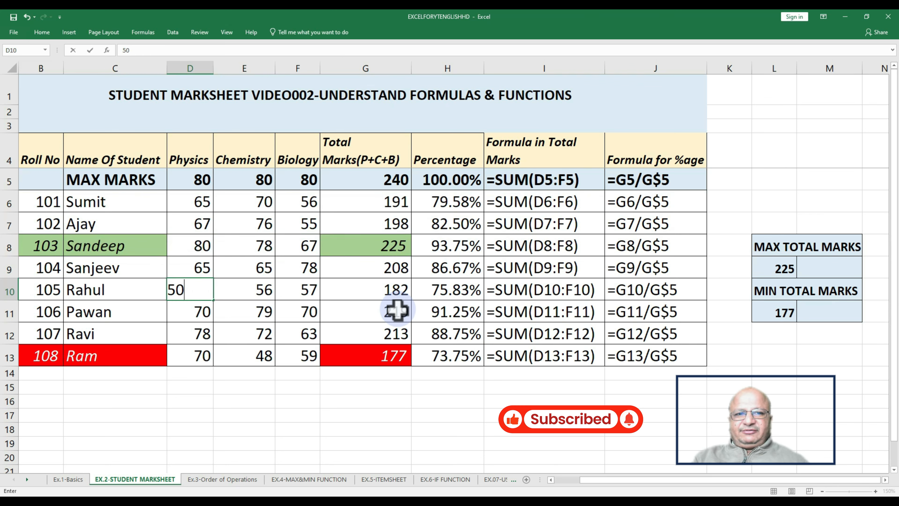
key(Return)
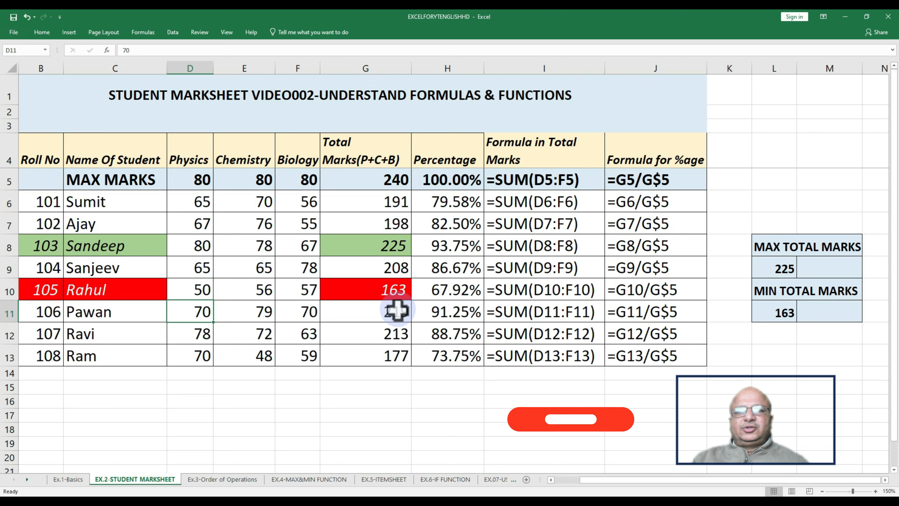
Review Rahul's row, the MIN TOTAL MARKS result in L11, and the total marks and percentage columns
drag(41, 290, 377, 293)
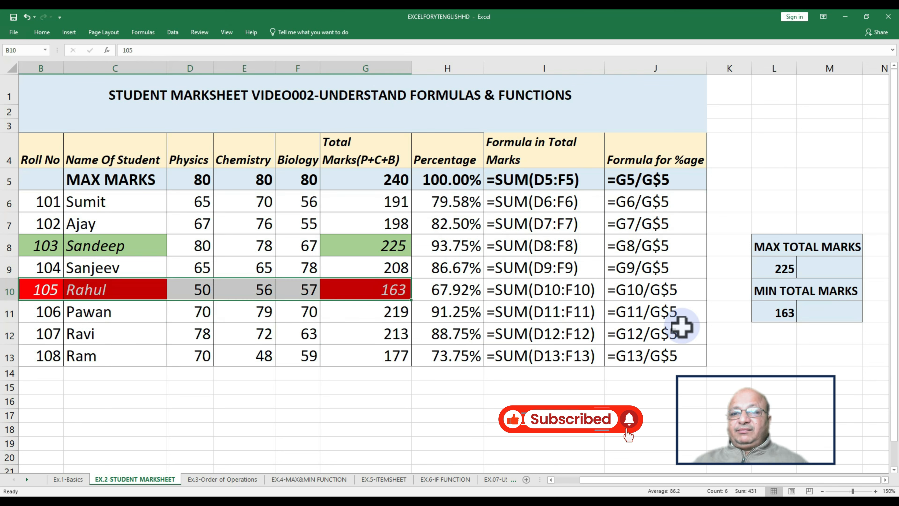
click(783, 319)
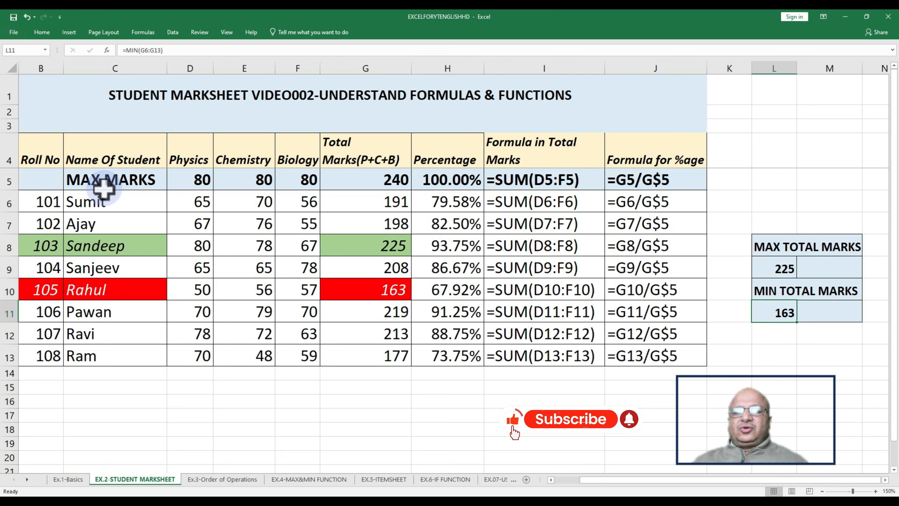
click(72, 104)
drag(71, 103, 638, 355)
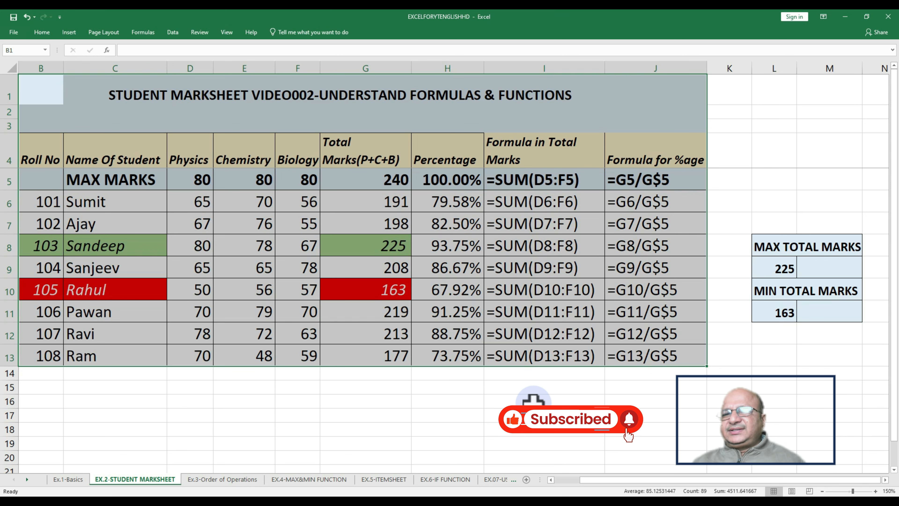
click(420, 290)
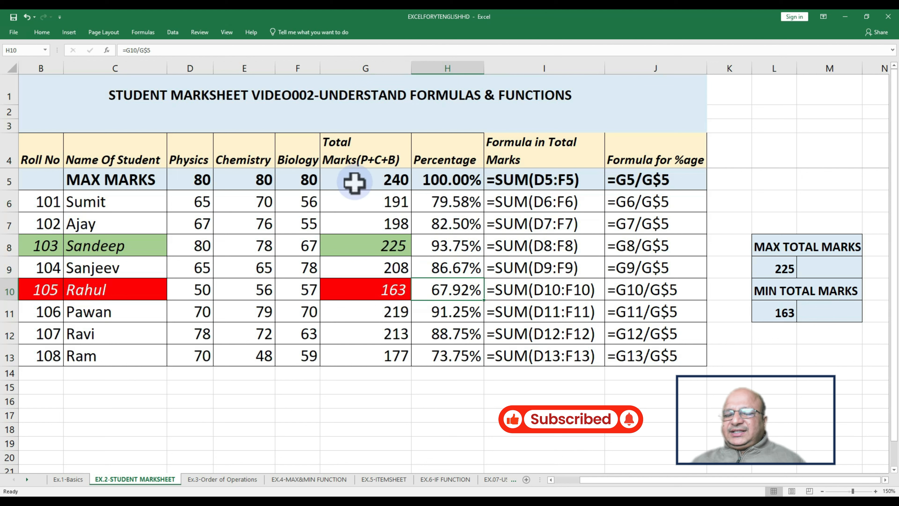
drag(352, 182, 438, 356)
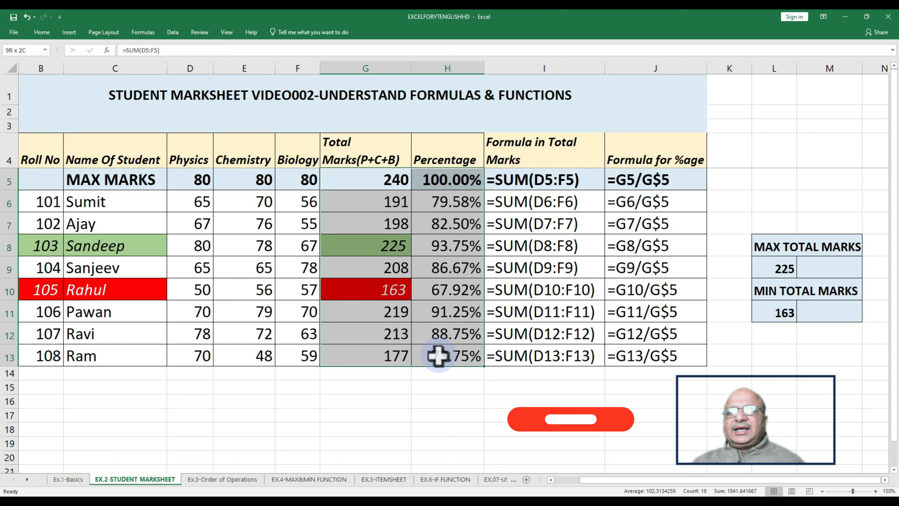